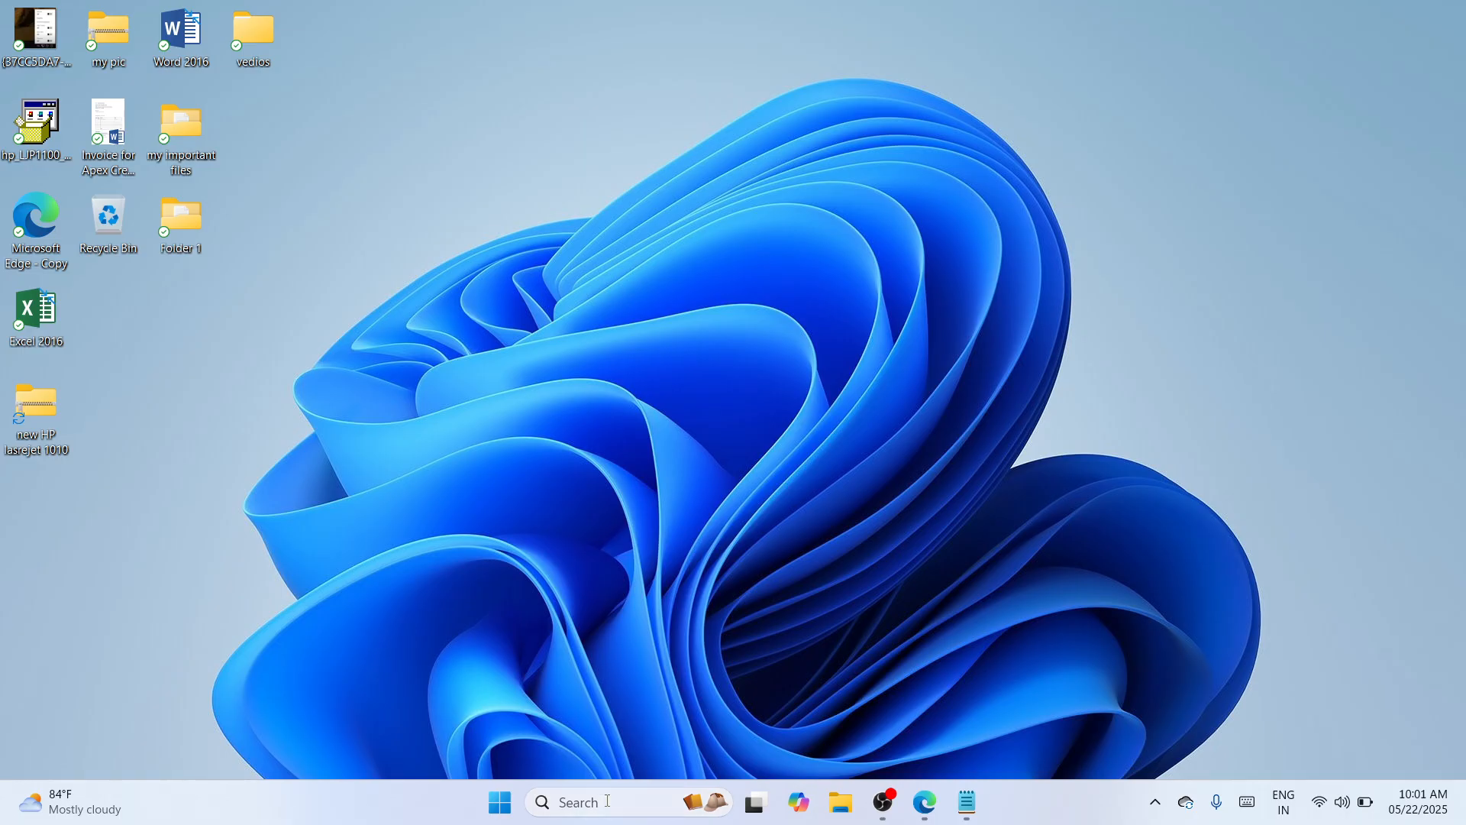
# - Search Windows for chrome and open Google Chrome
pyautogui.click(580, 802)
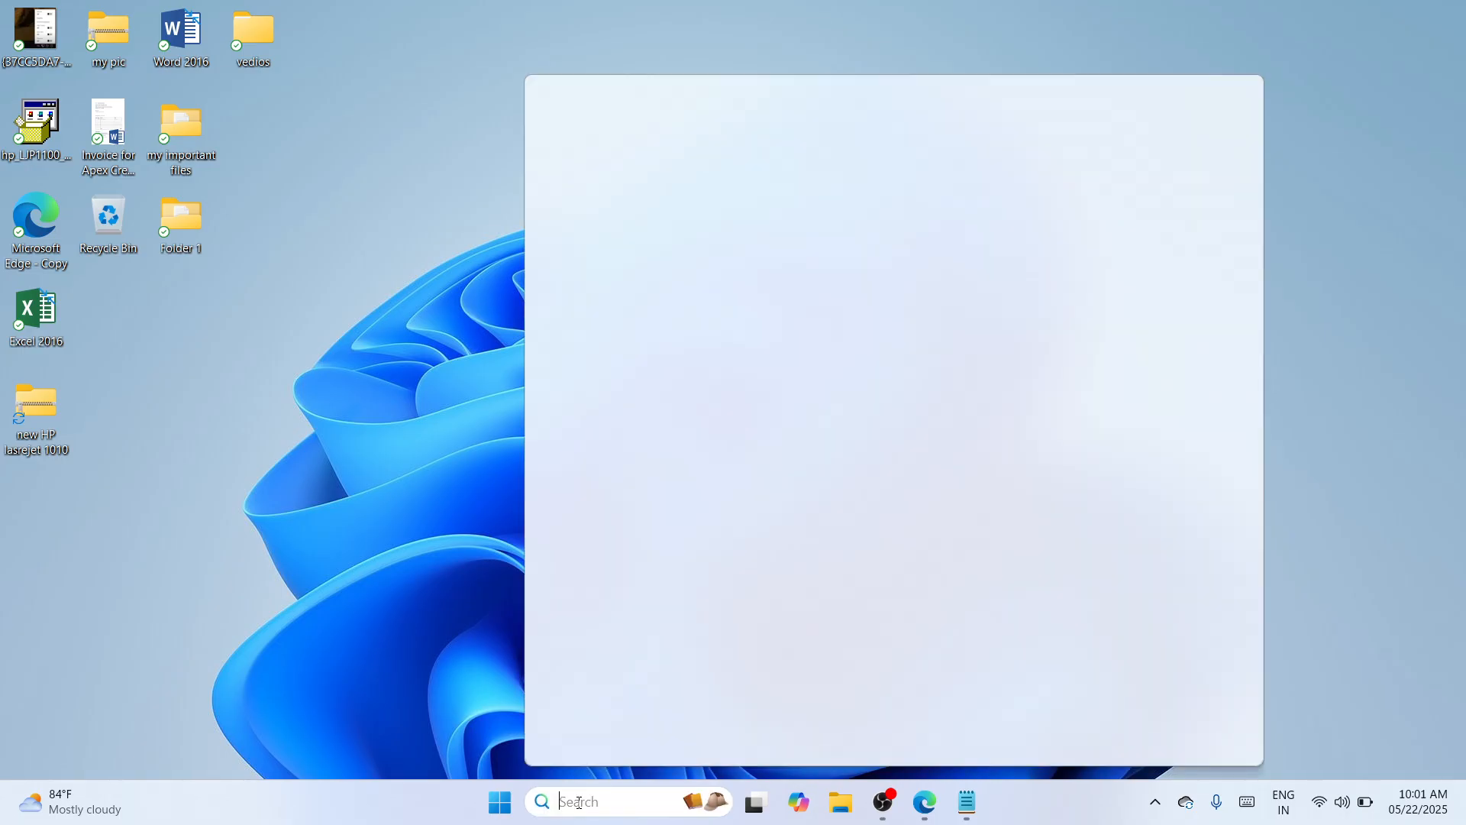
pyautogui.write('ch')
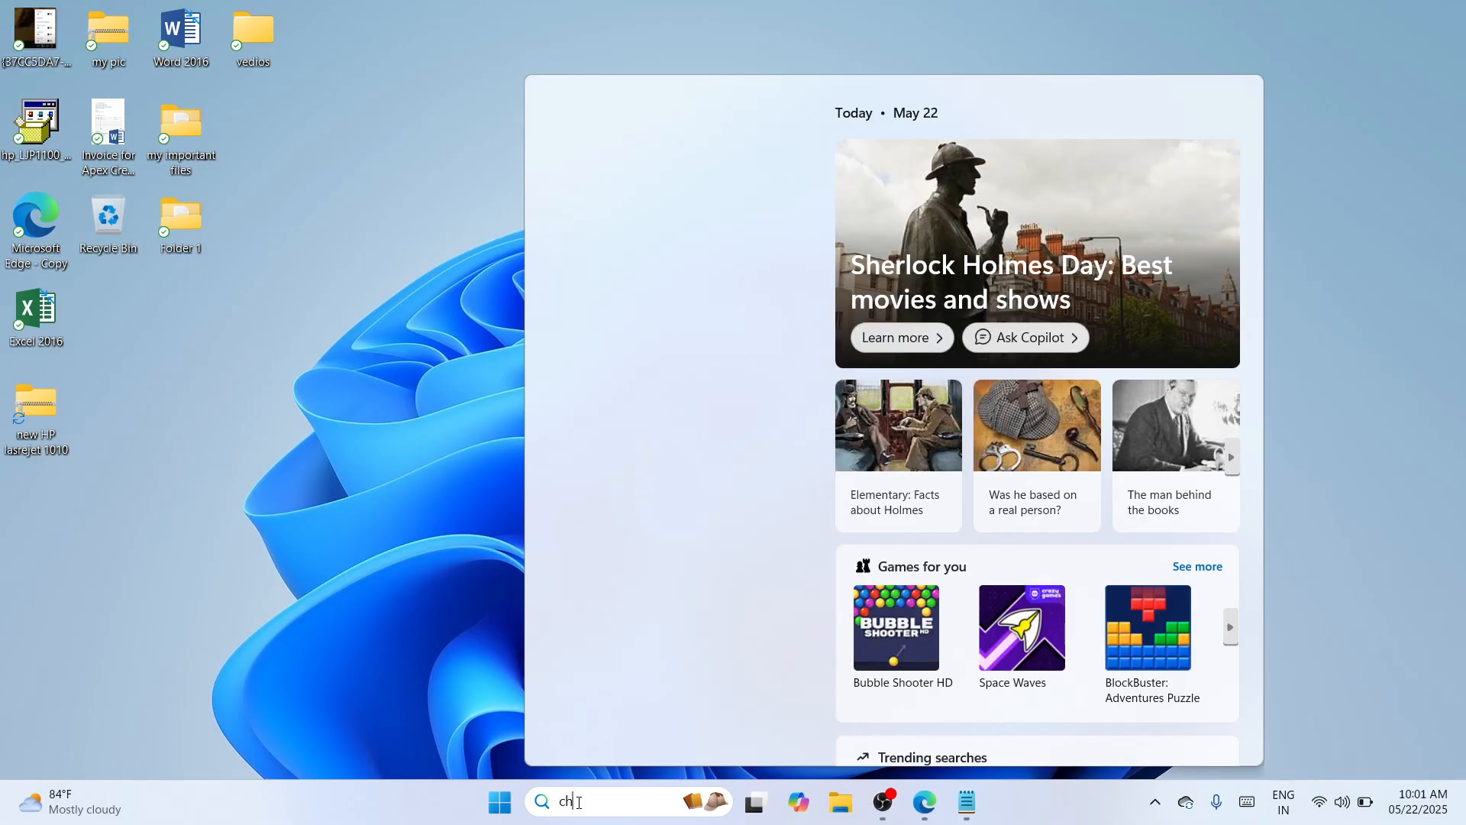
pyautogui.write('rome')
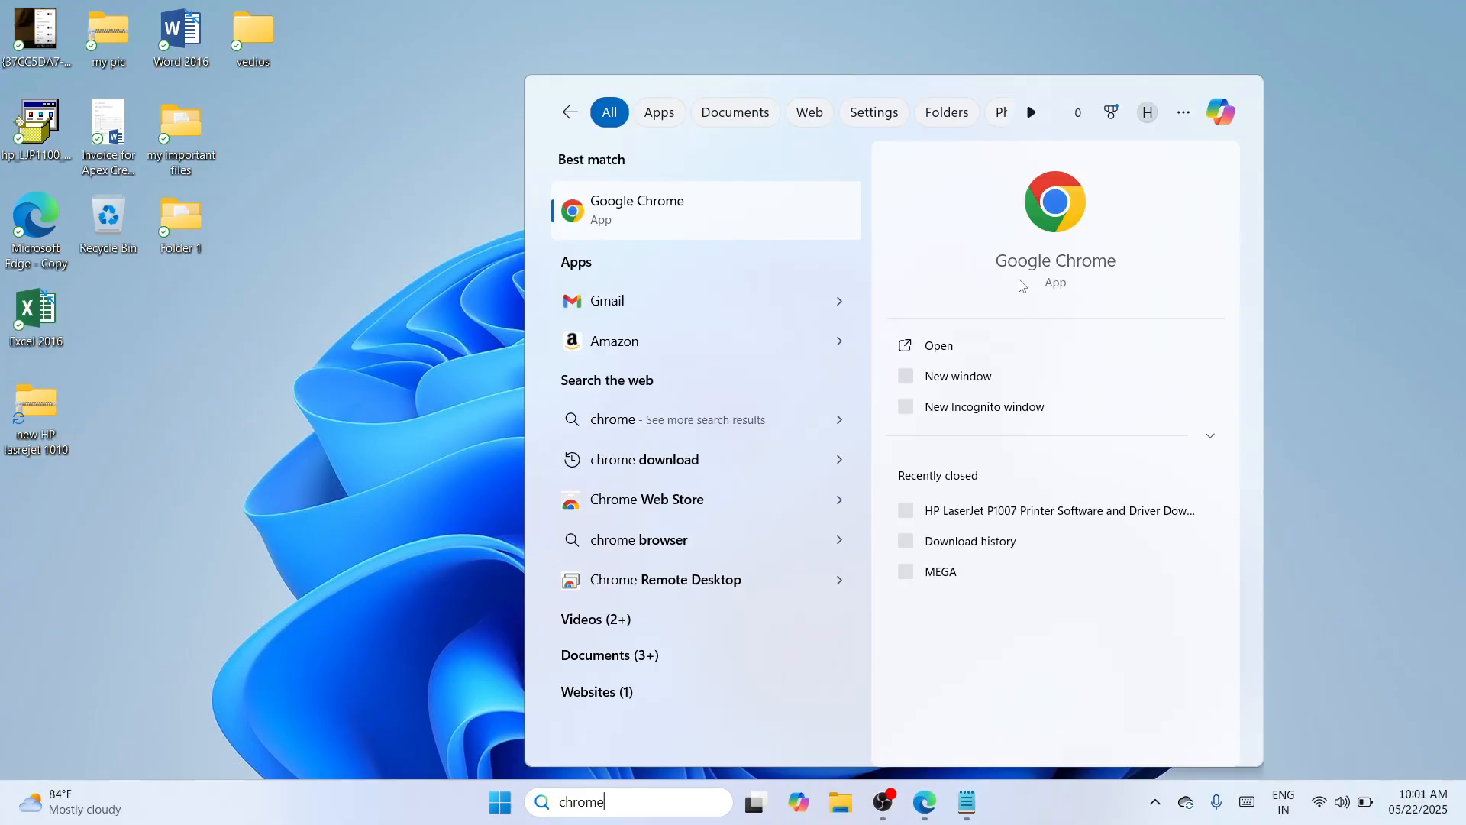
pyautogui.click(1014, 350)
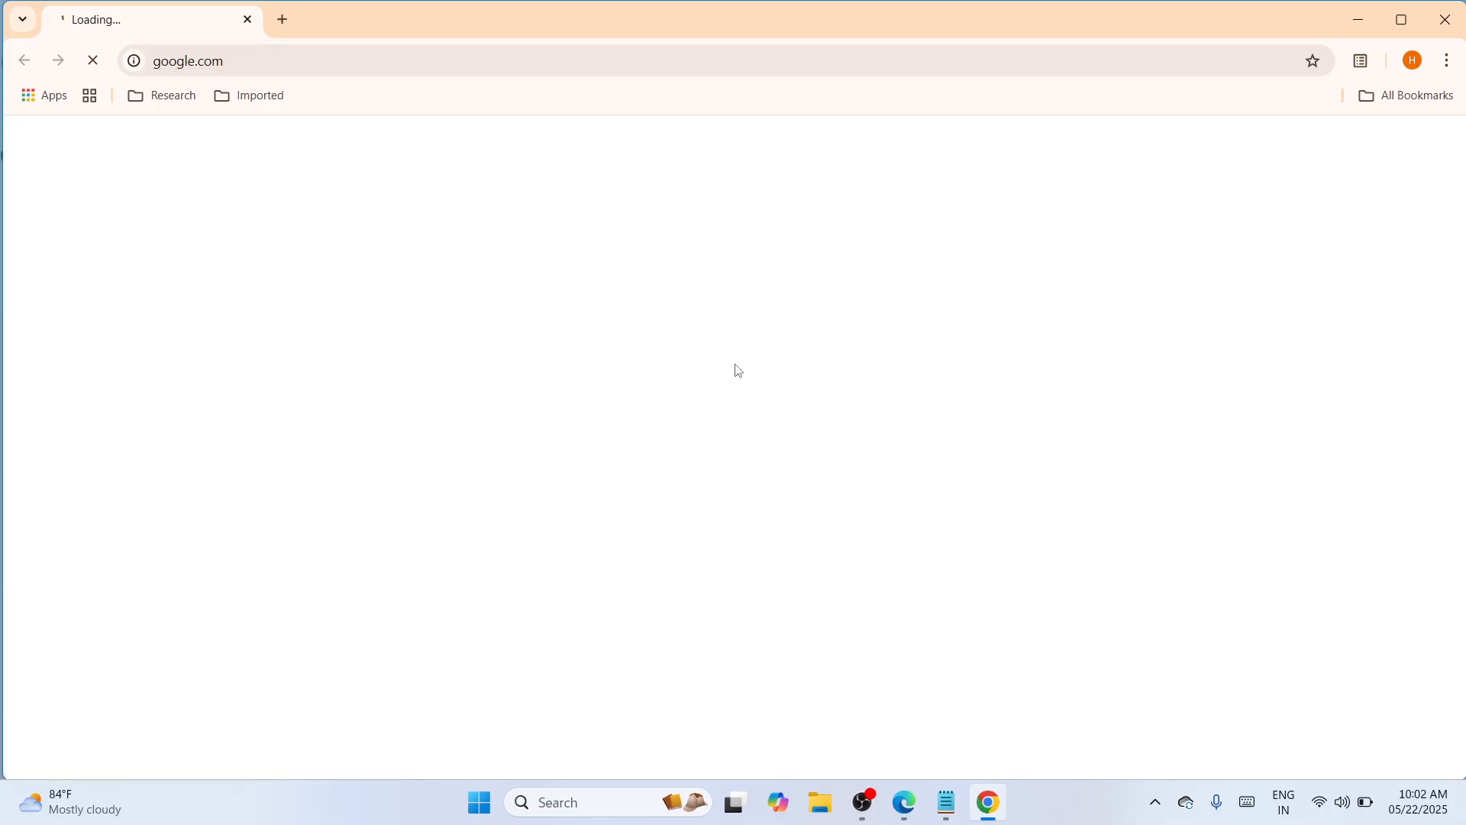
# - Load the copied mega.nz folder link in the browser in place of google.com
pyautogui.click(638, 62)
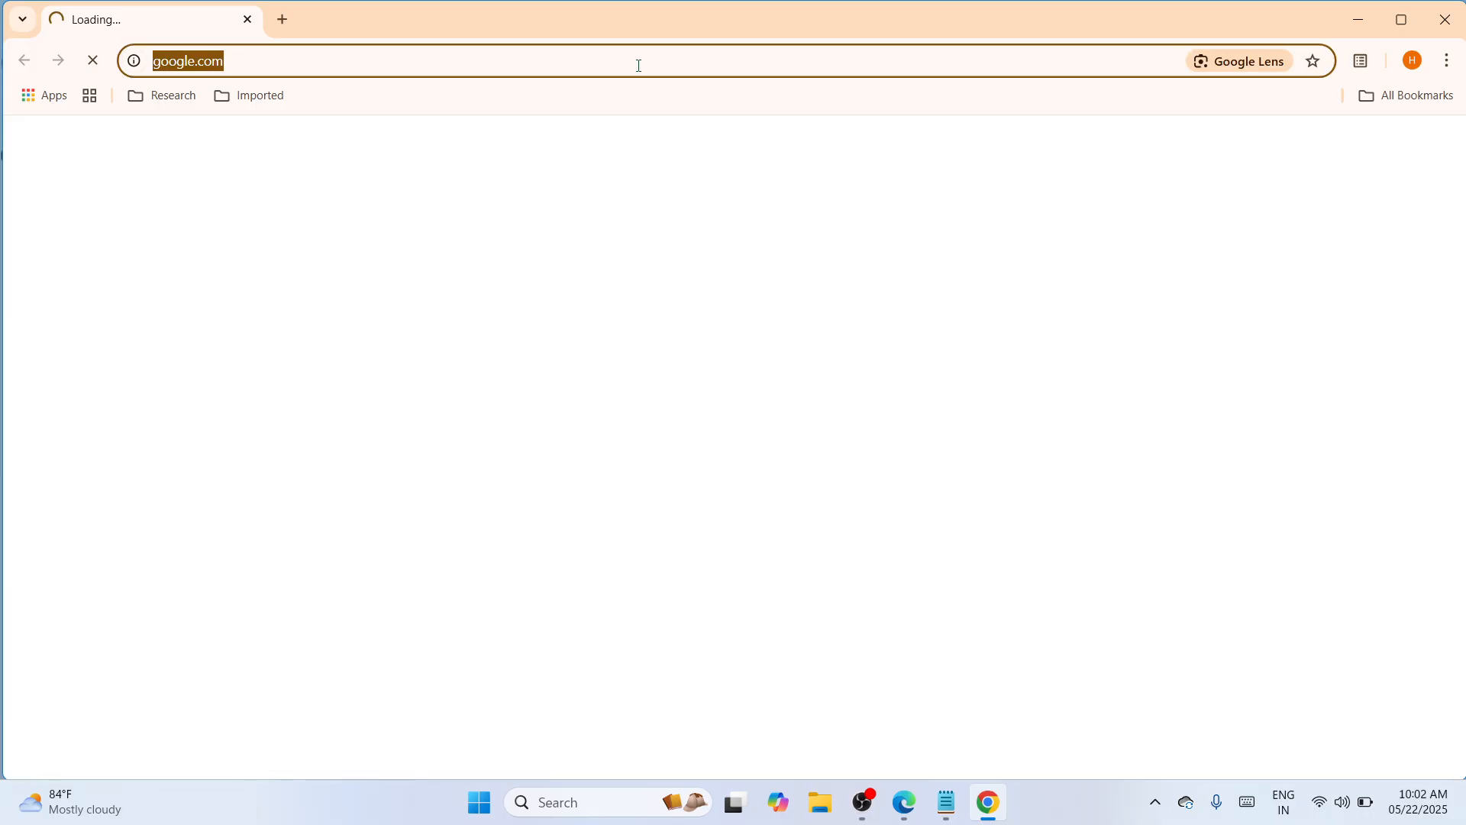
pyautogui.press('BackSpace')
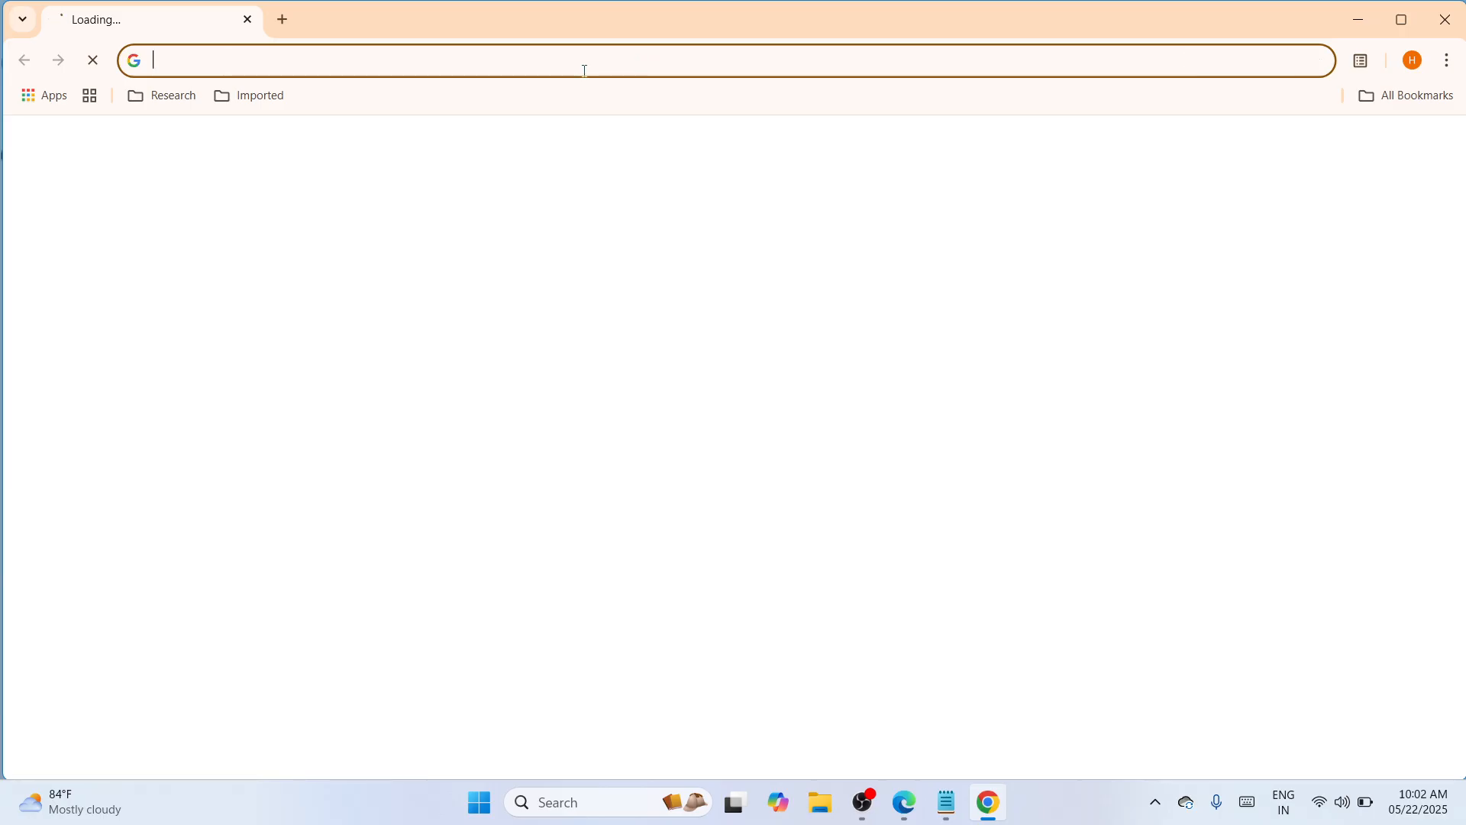
pyautogui.rightClick(585, 71)
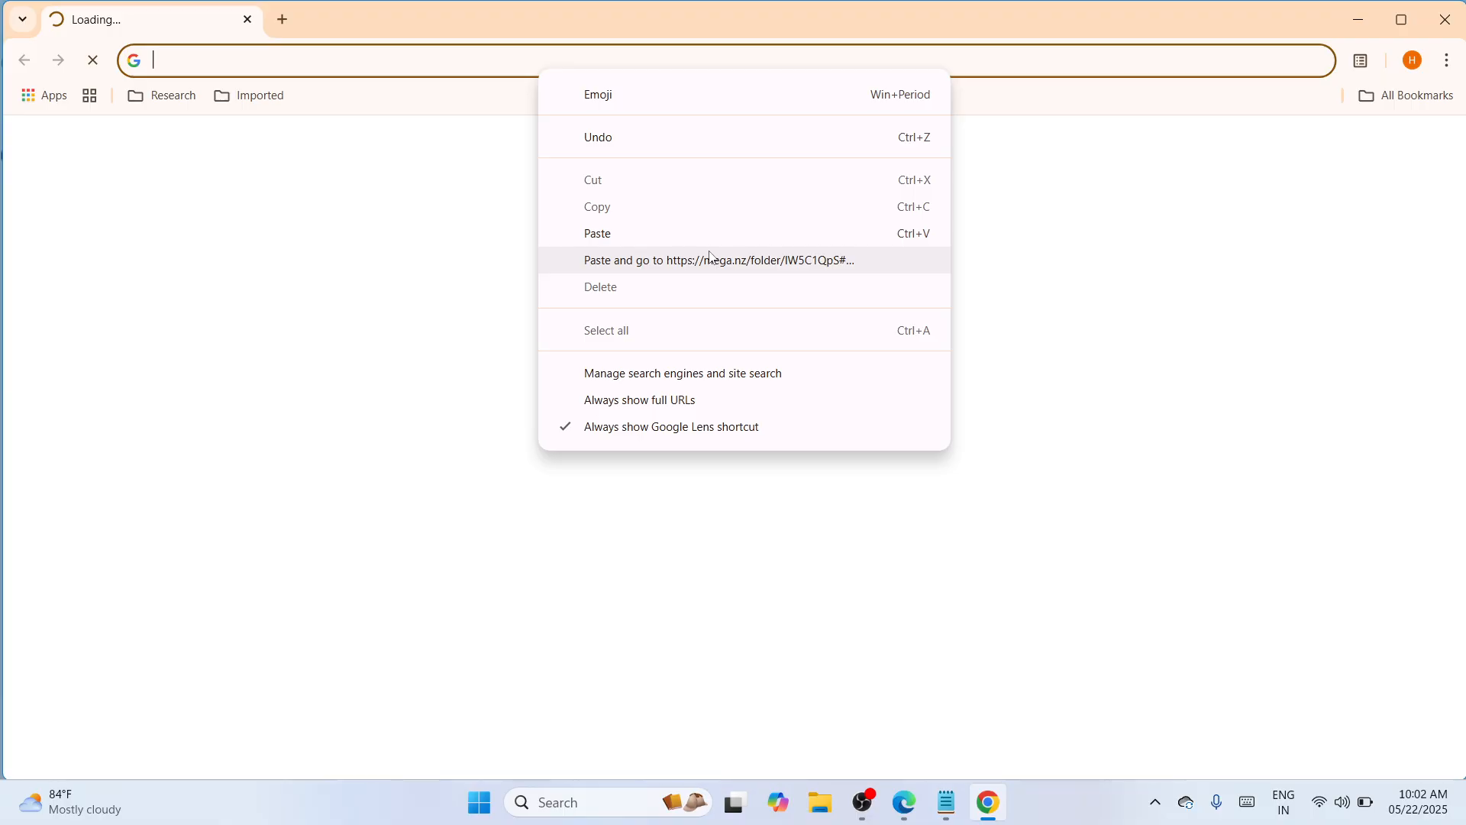
pyautogui.click(691, 234)
pyautogui.press('Return')
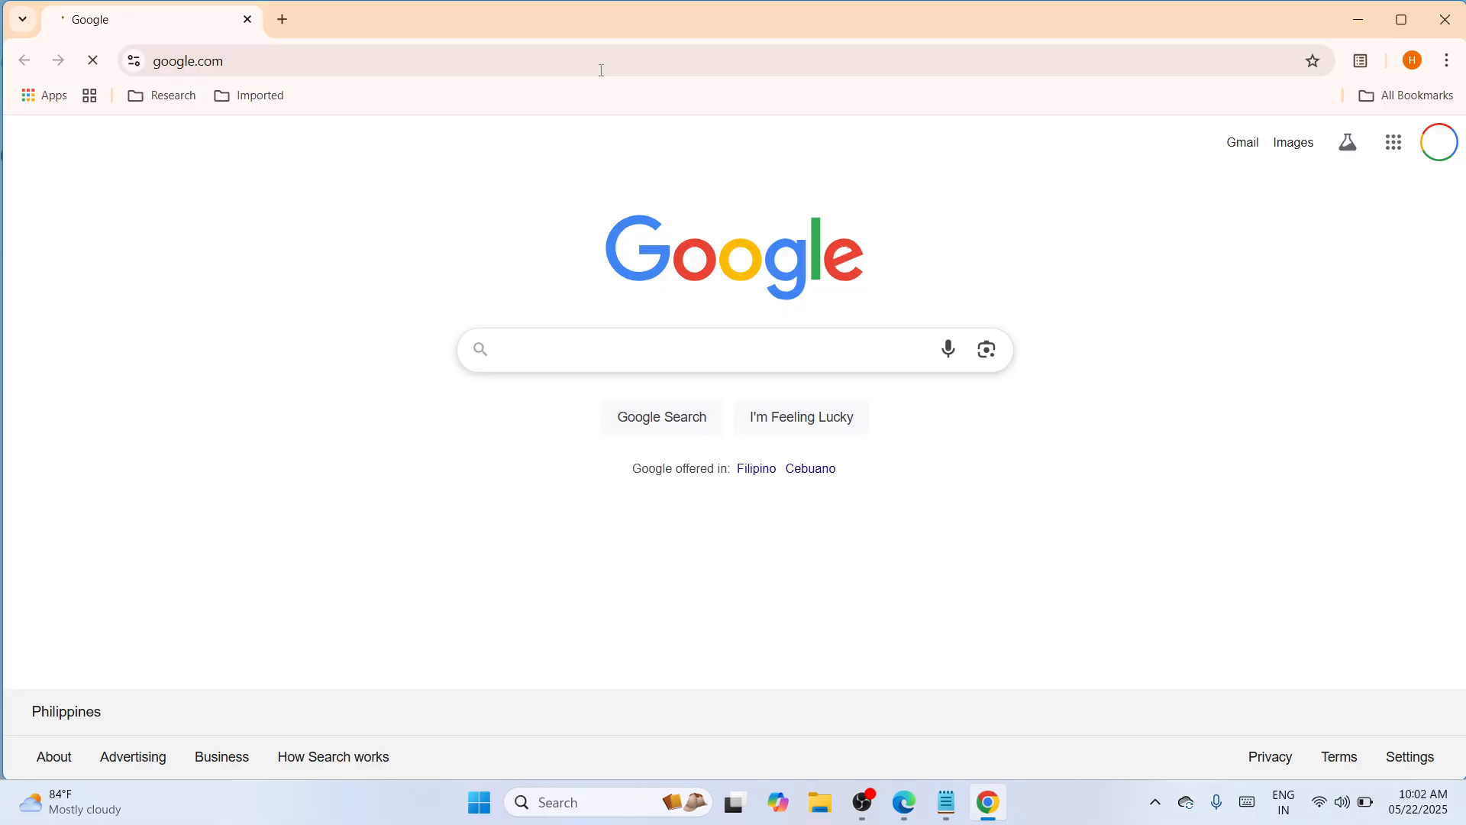
pyautogui.click(601, 70)
pyautogui.press('BackSpace')
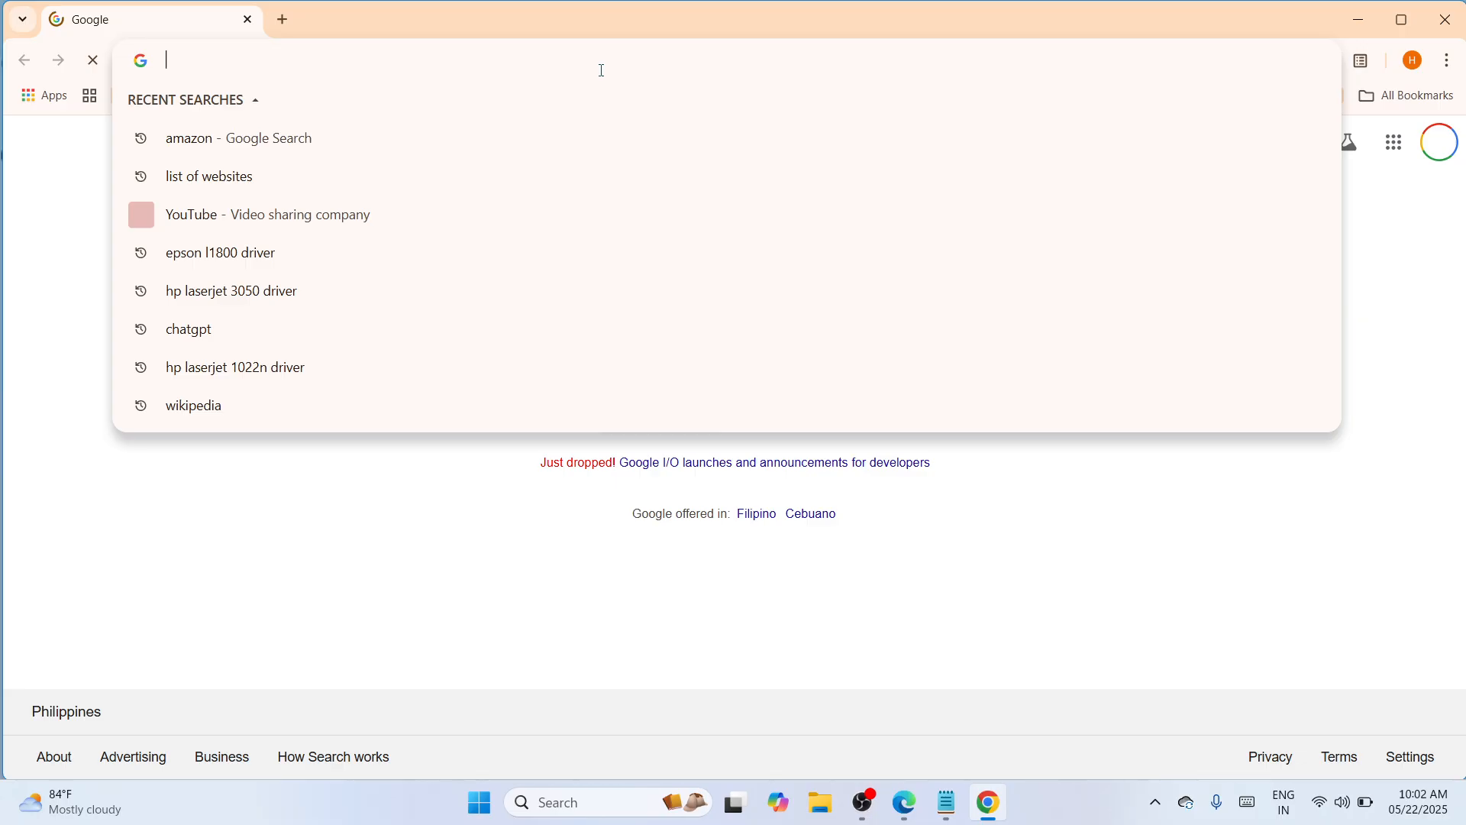
pyautogui.press('Return')
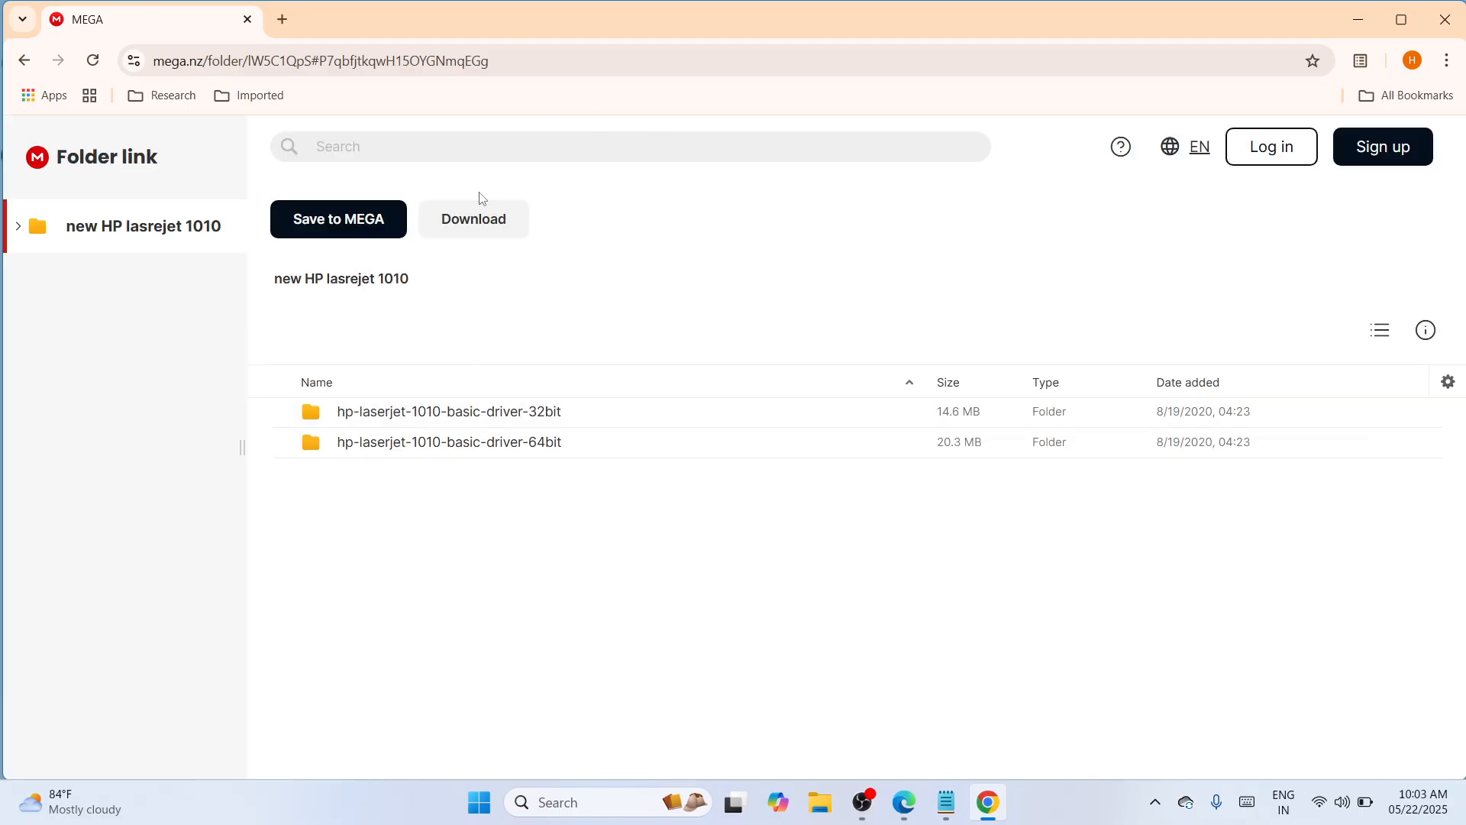
# - Show the download options for the shared new HP lasrejet 1010 folder and close the browser
pyautogui.click(478, 231)
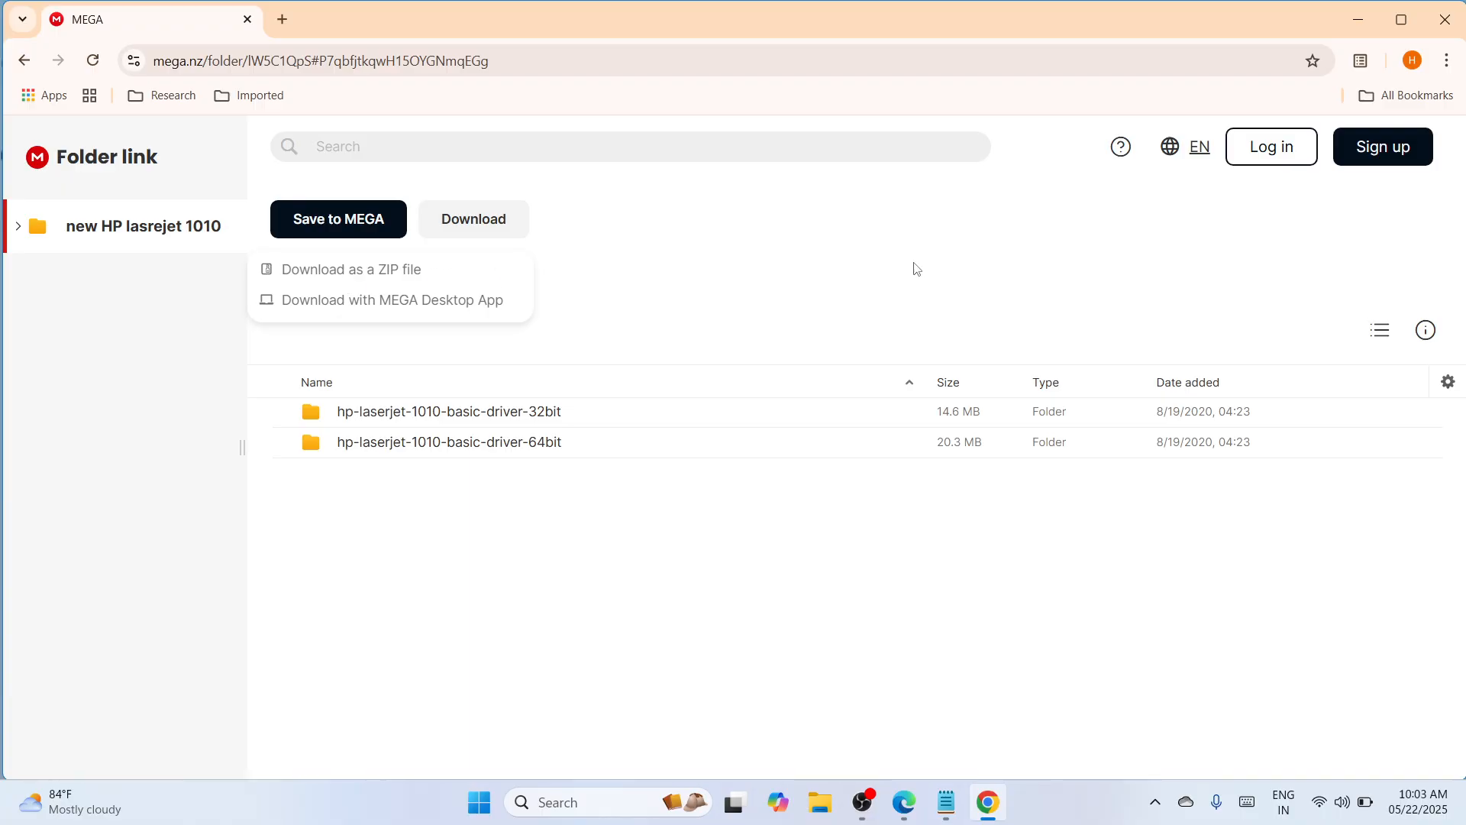
pyautogui.click(1451, 23)
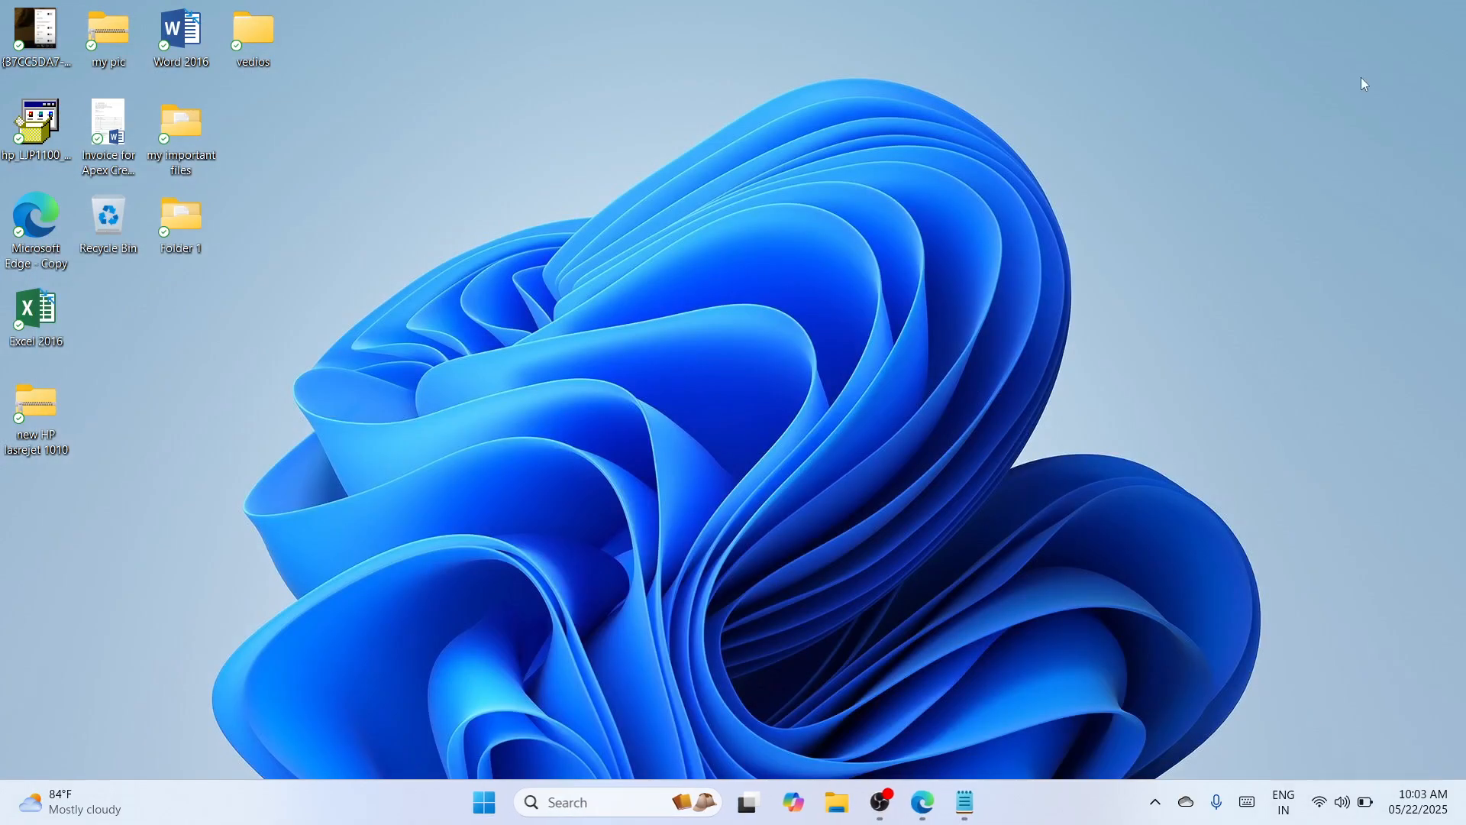
# - Extract the new HP lasrejet 1010 archive on the desktop with WinRAR and place the extracted folder beside it mid-desktop
pyautogui.moveTo(67, 409); pyautogui.dragTo(636, 297)
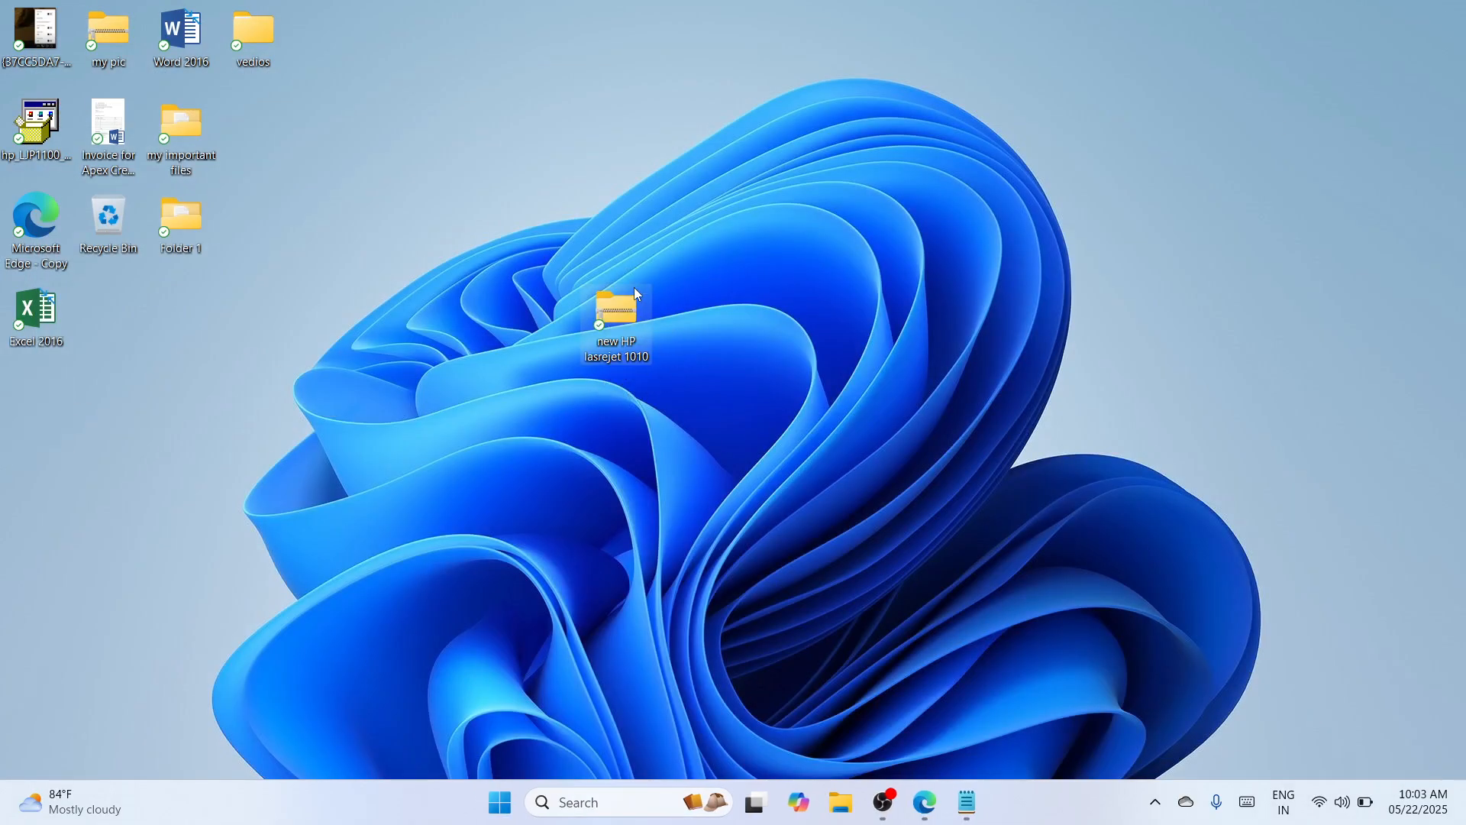
pyautogui.rightClick(605, 316)
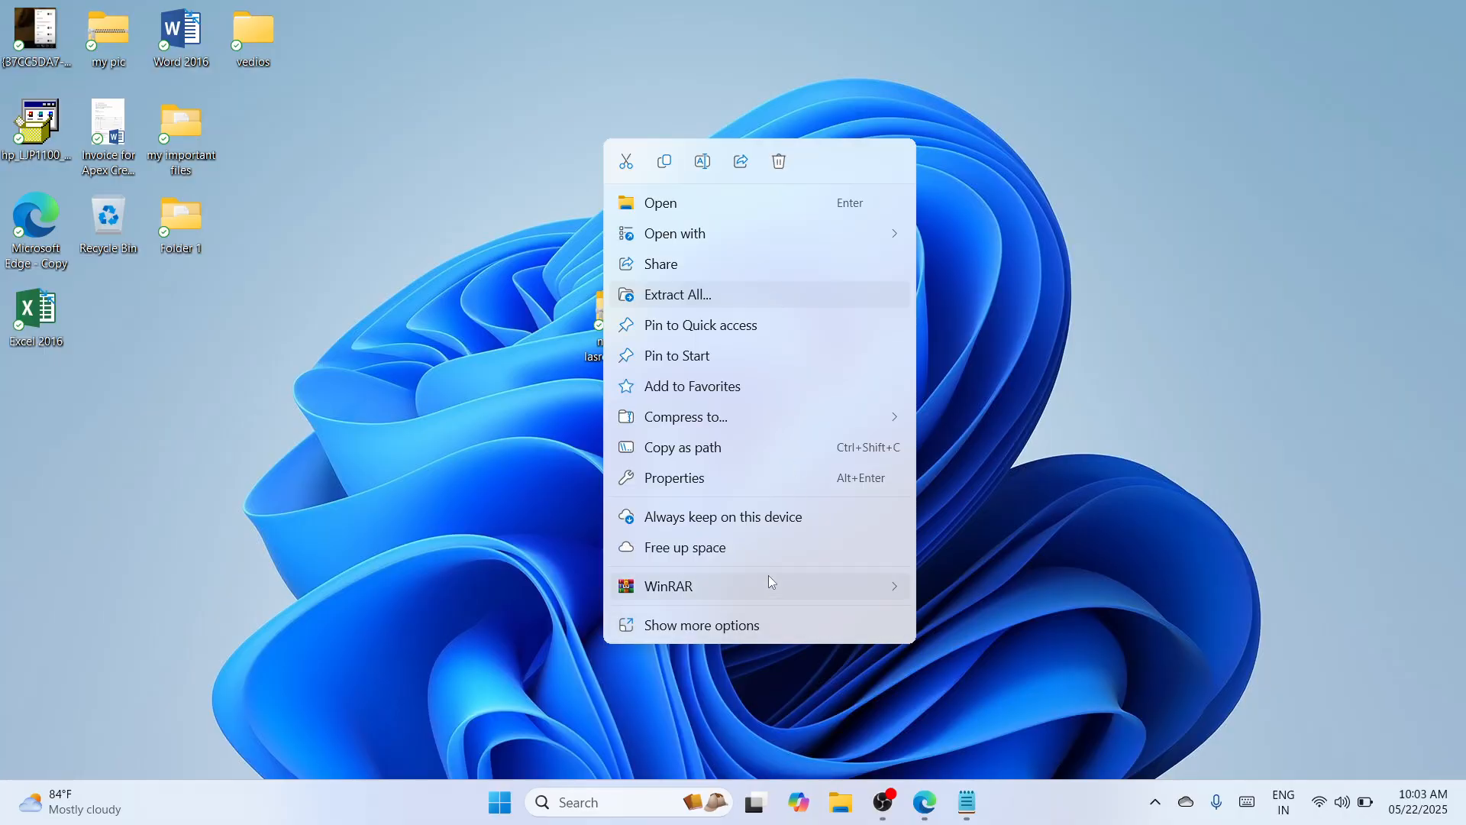
pyautogui.moveTo(768, 581)
pyautogui.click(1054, 650)
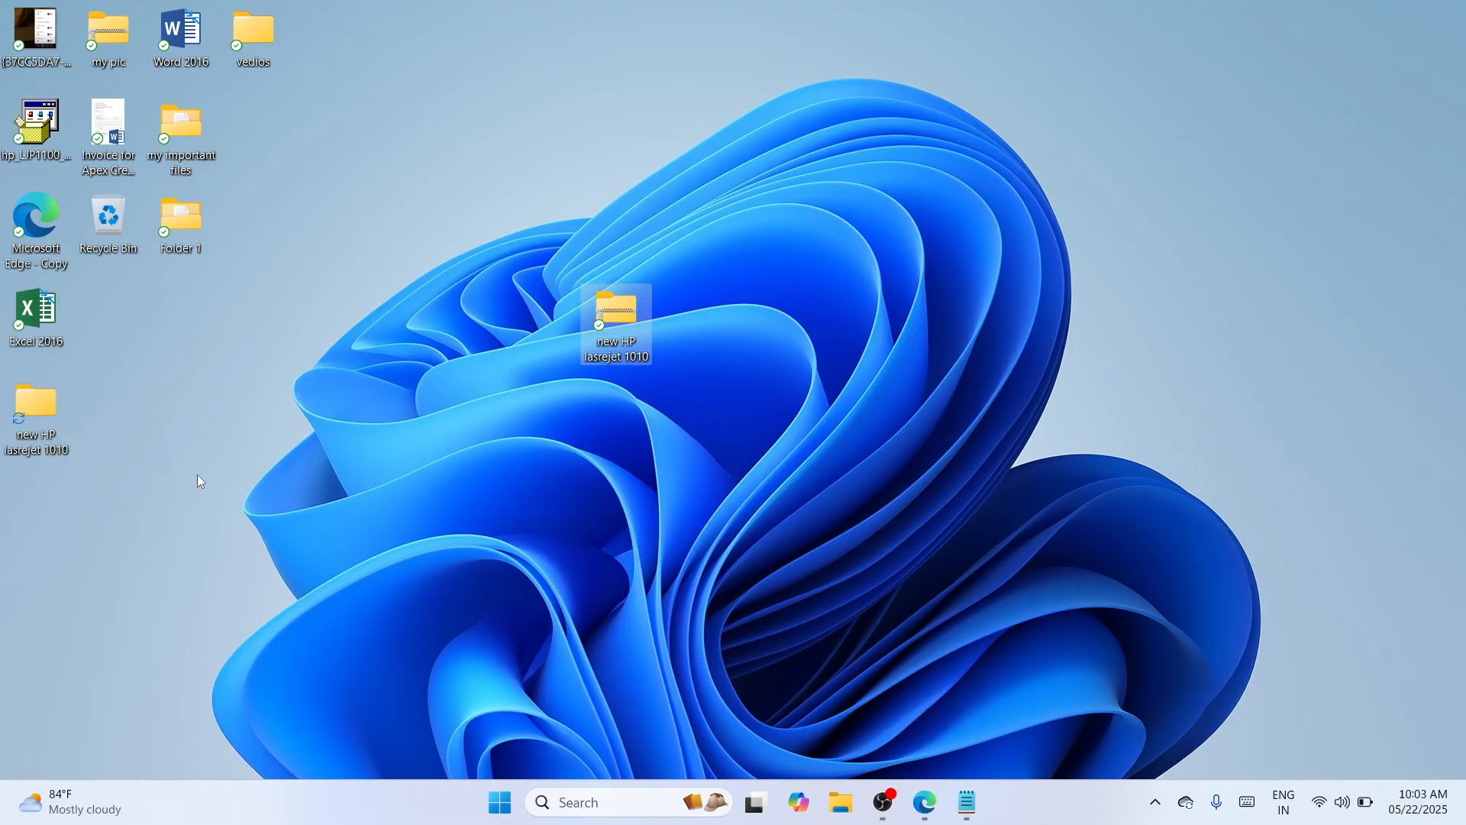
pyautogui.moveTo(19, 405); pyautogui.dragTo(502, 310)
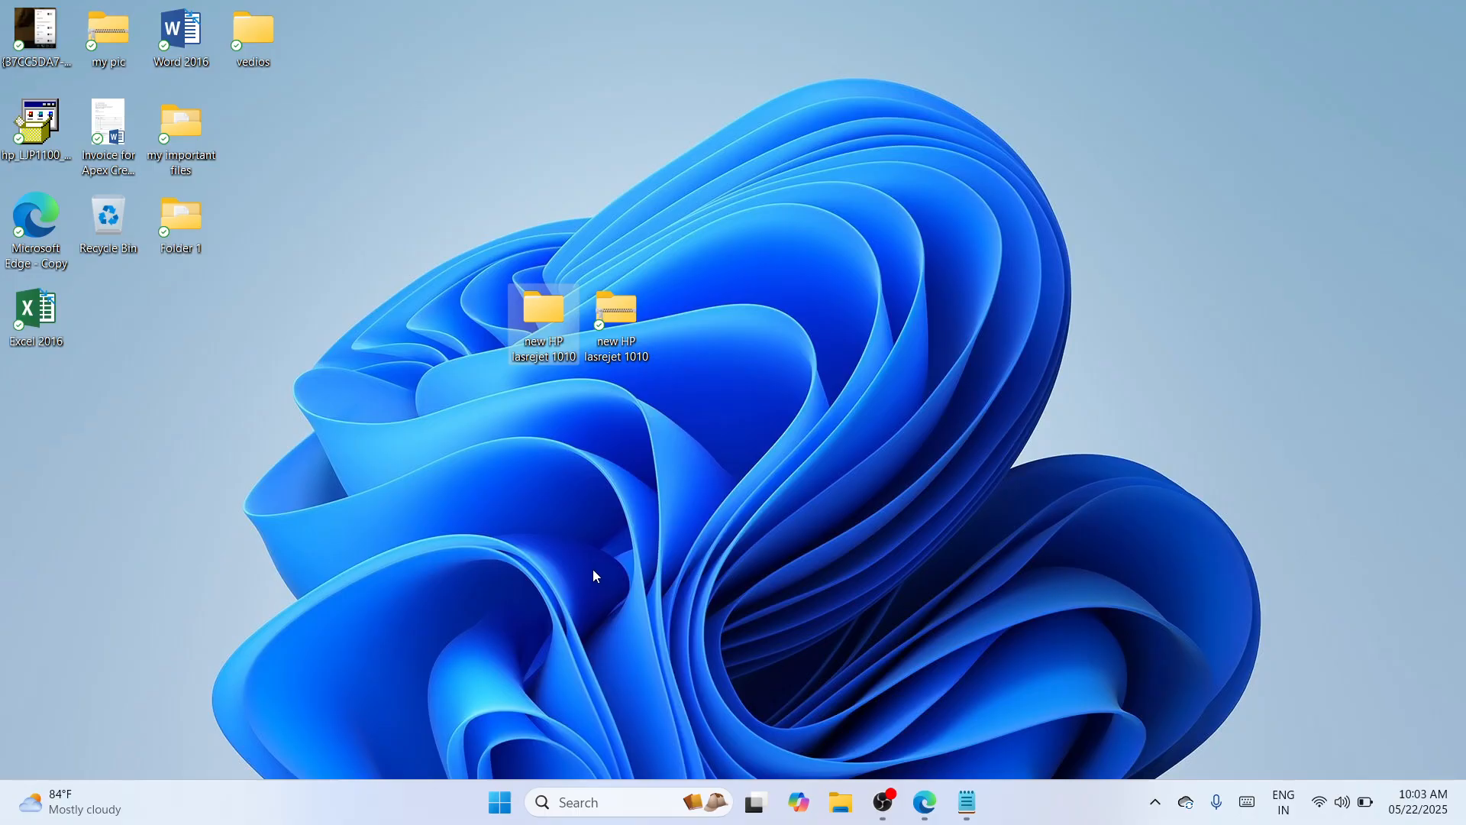
# - Open the Printers & scanners page under Bluetooth & devices in Windows Settings
pyautogui.rightClick(504, 806)
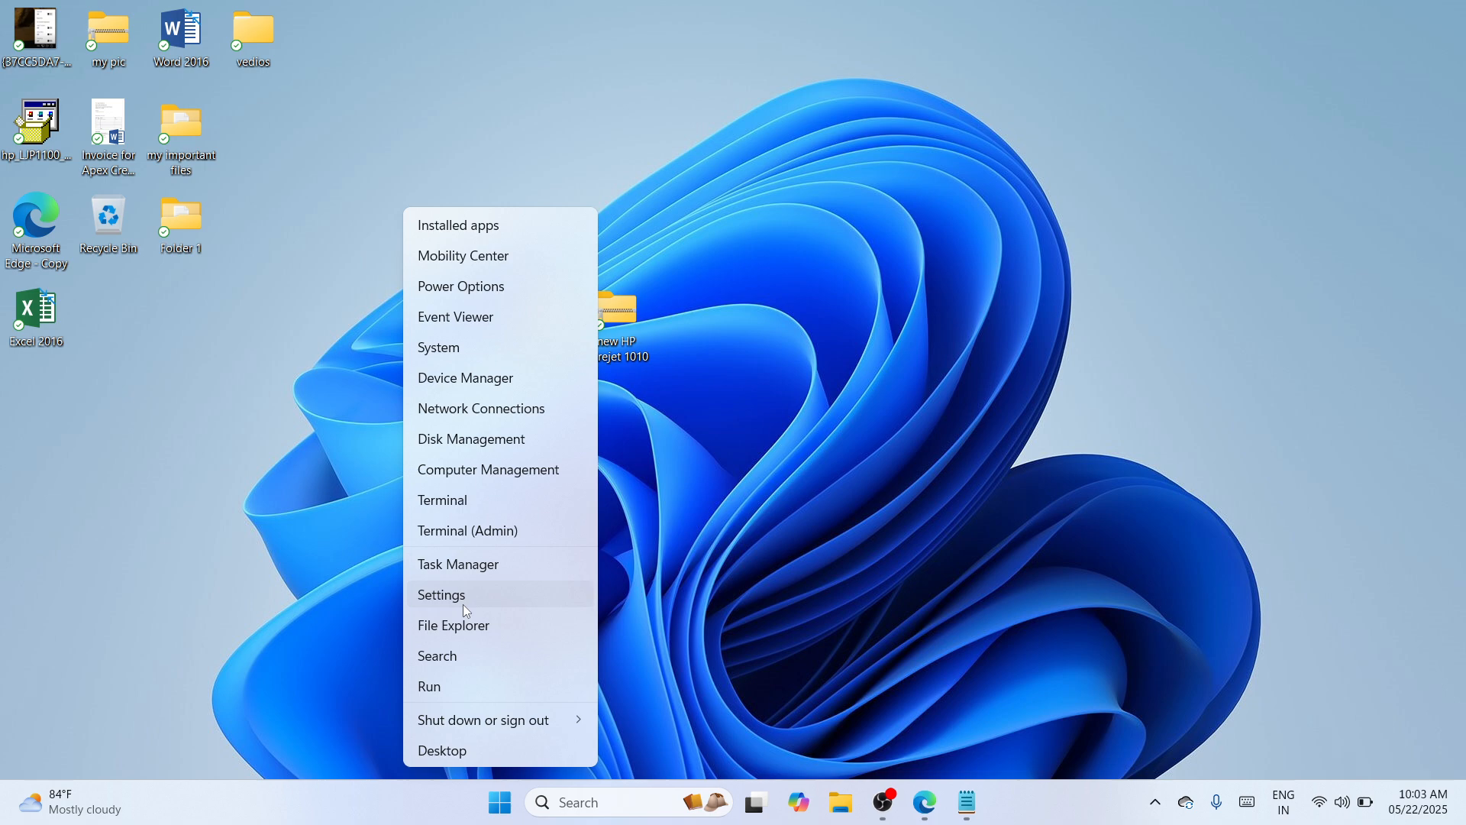
pyautogui.click(463, 603)
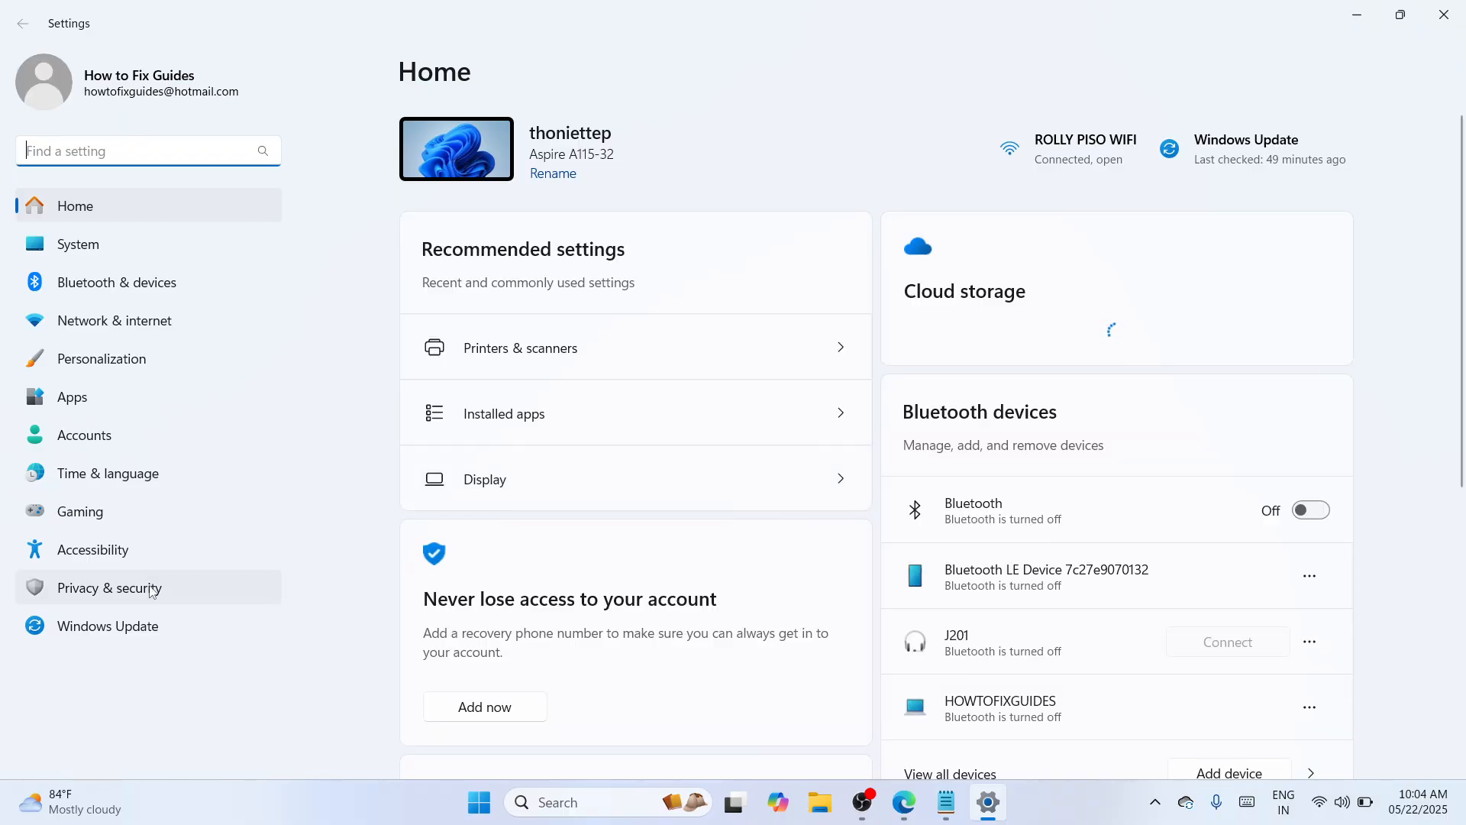
pyautogui.click(118, 293)
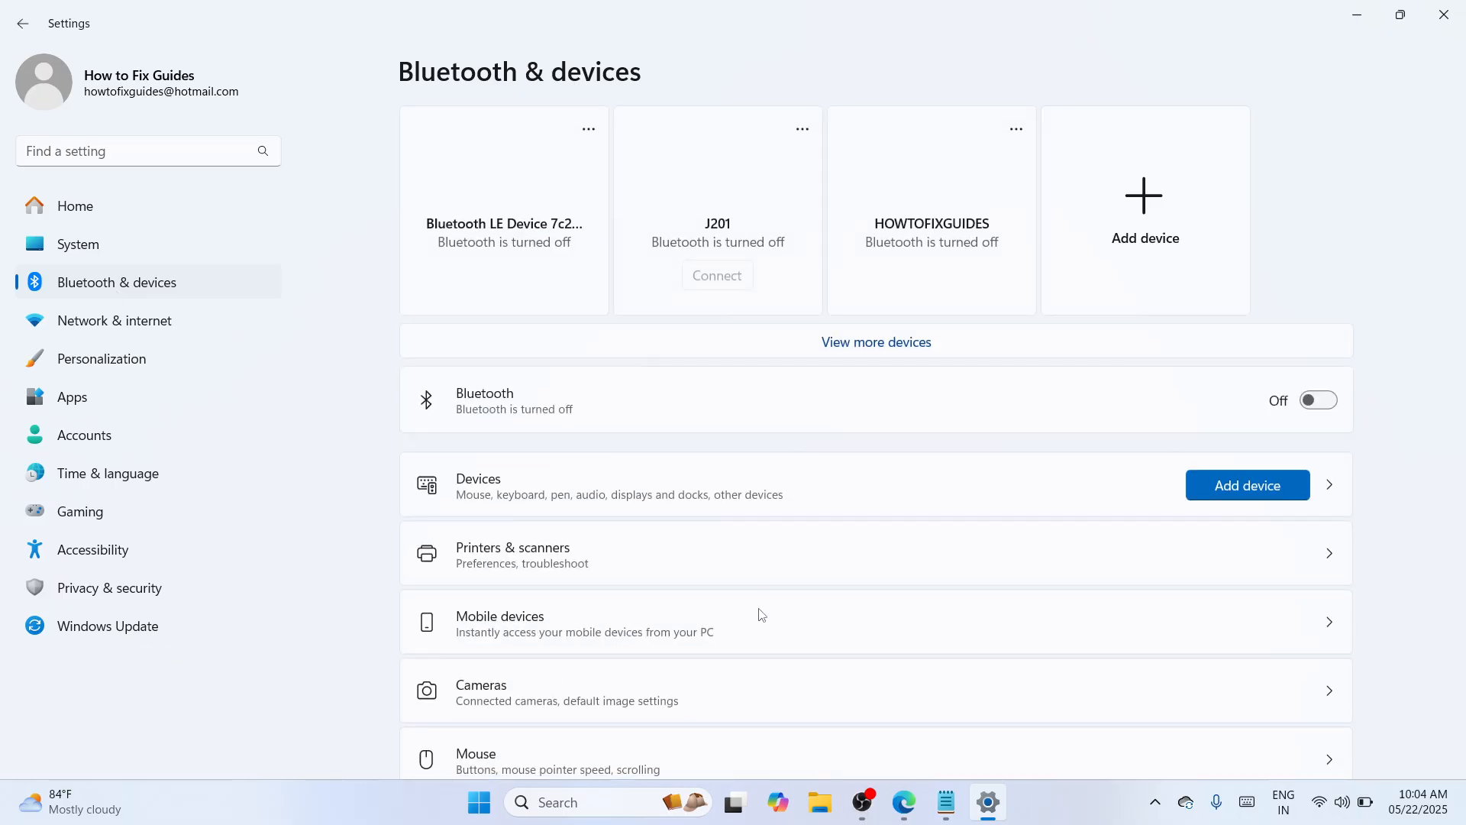
pyautogui.click(614, 577)
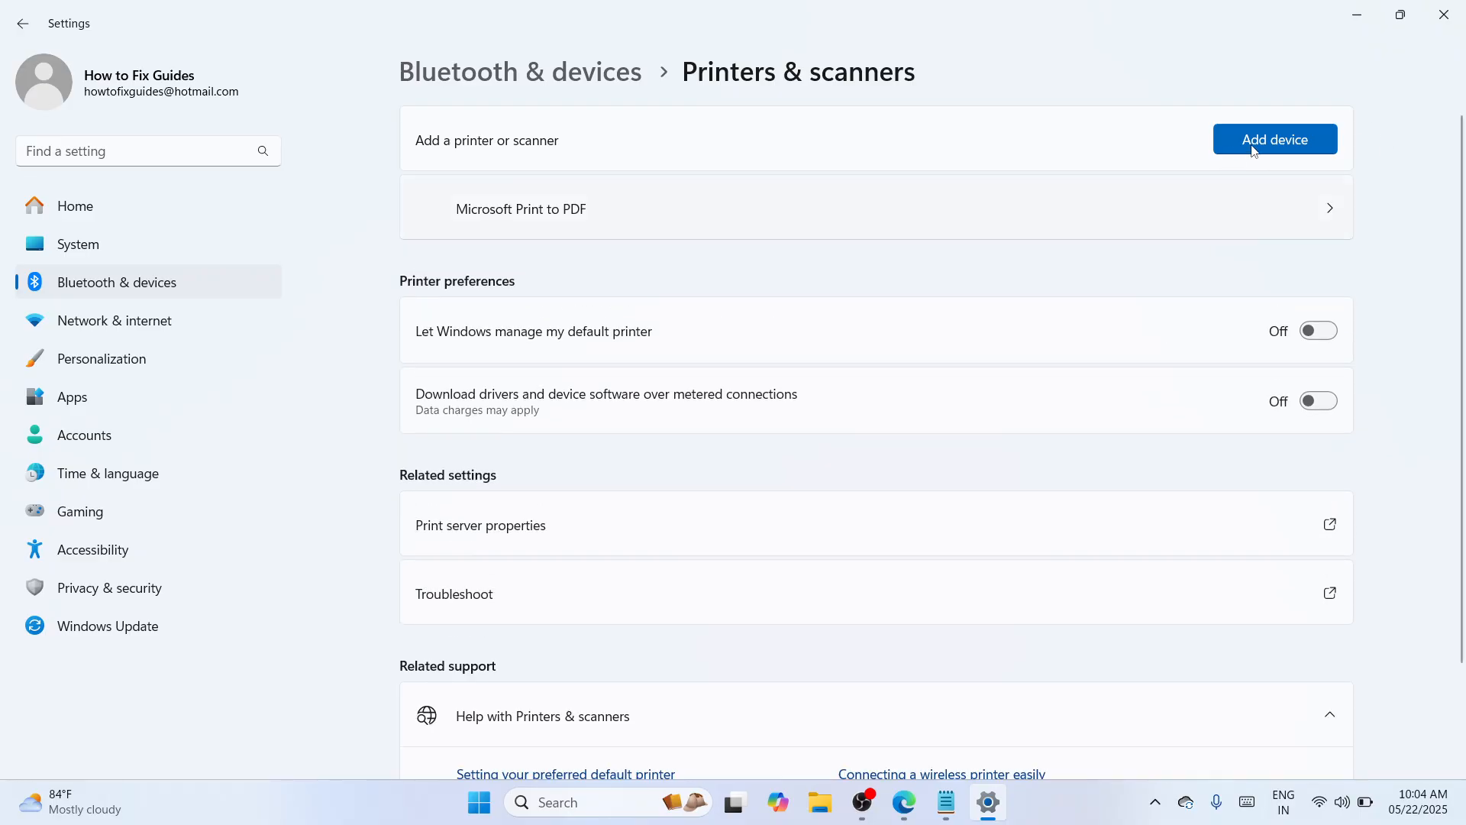
# - Start adding an unlisted printer manually, choosing a local printer or network printer with manual settings
pyautogui.click(1252, 149)
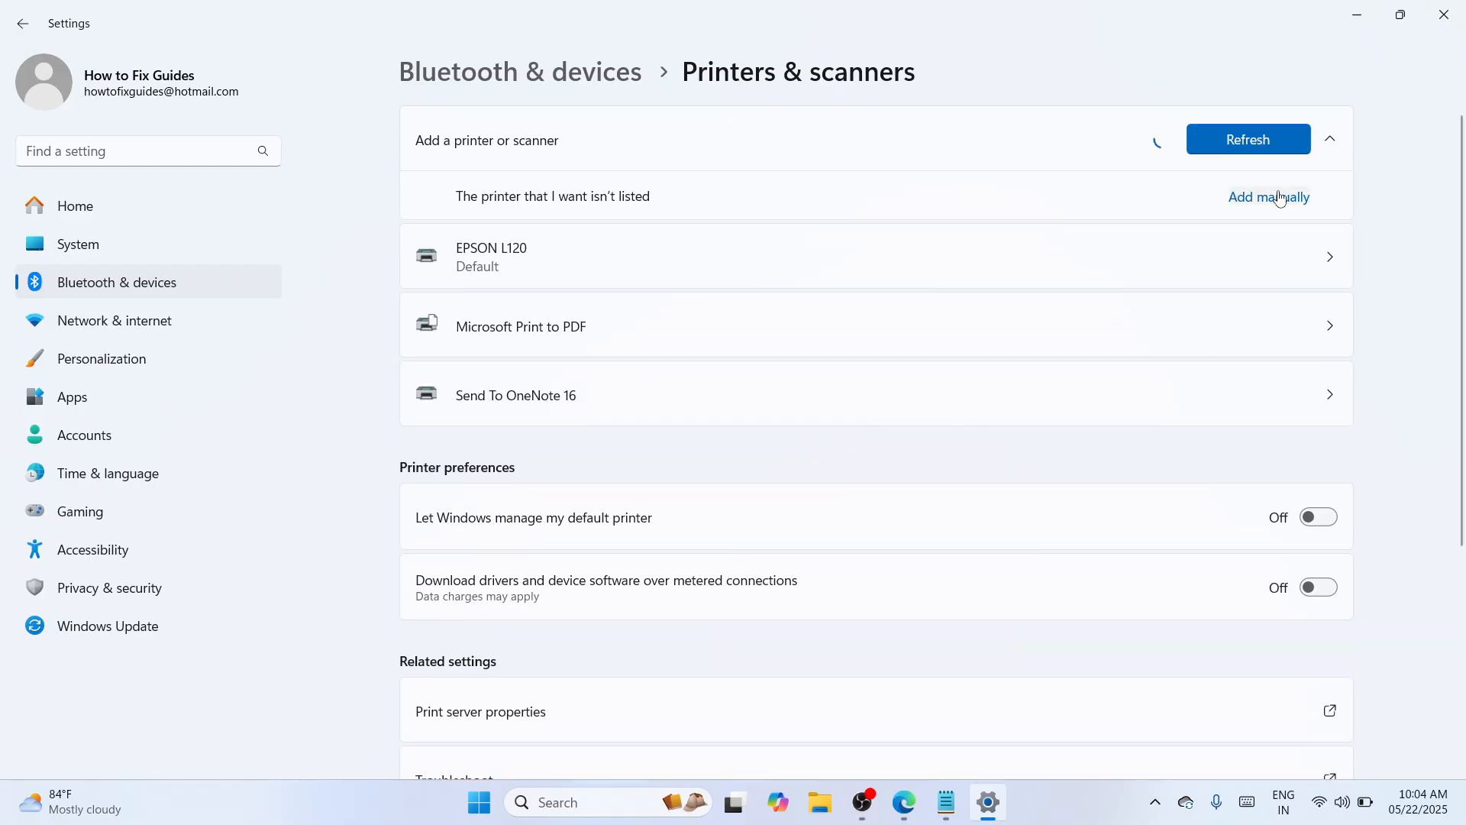
pyautogui.click(1281, 199)
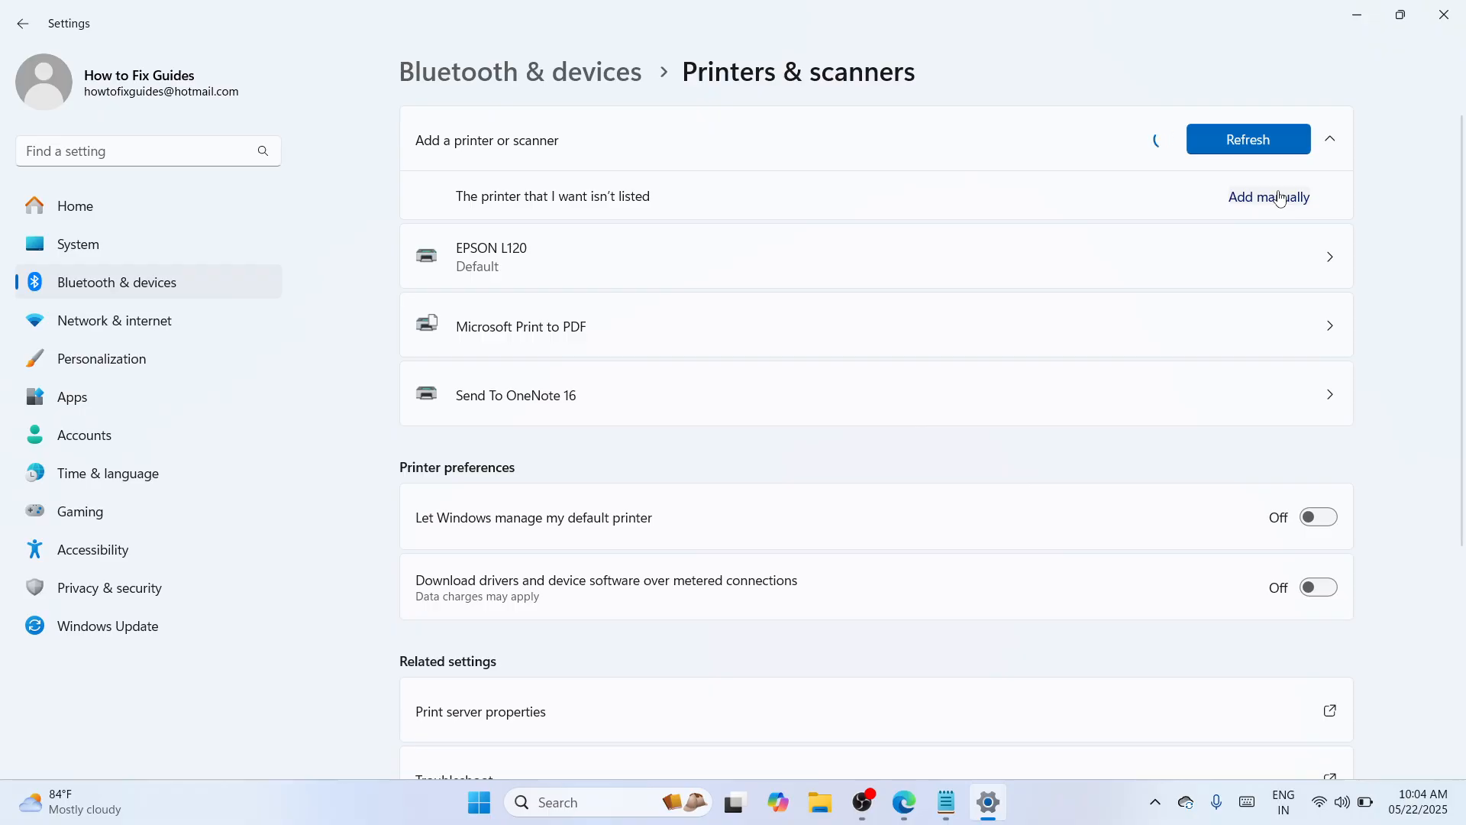
pyautogui.click(1280, 198)
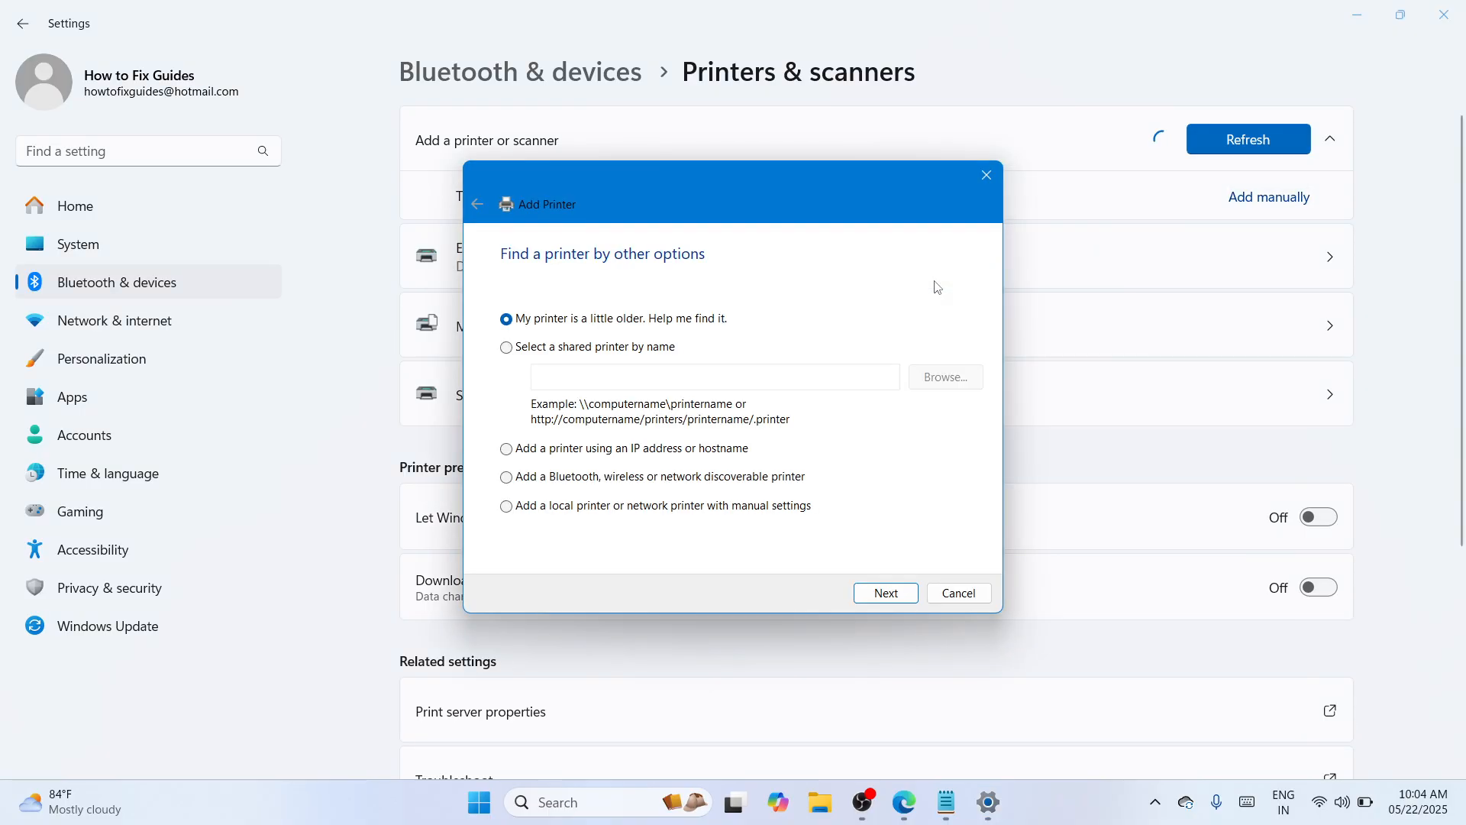
pyautogui.click(724, 507)
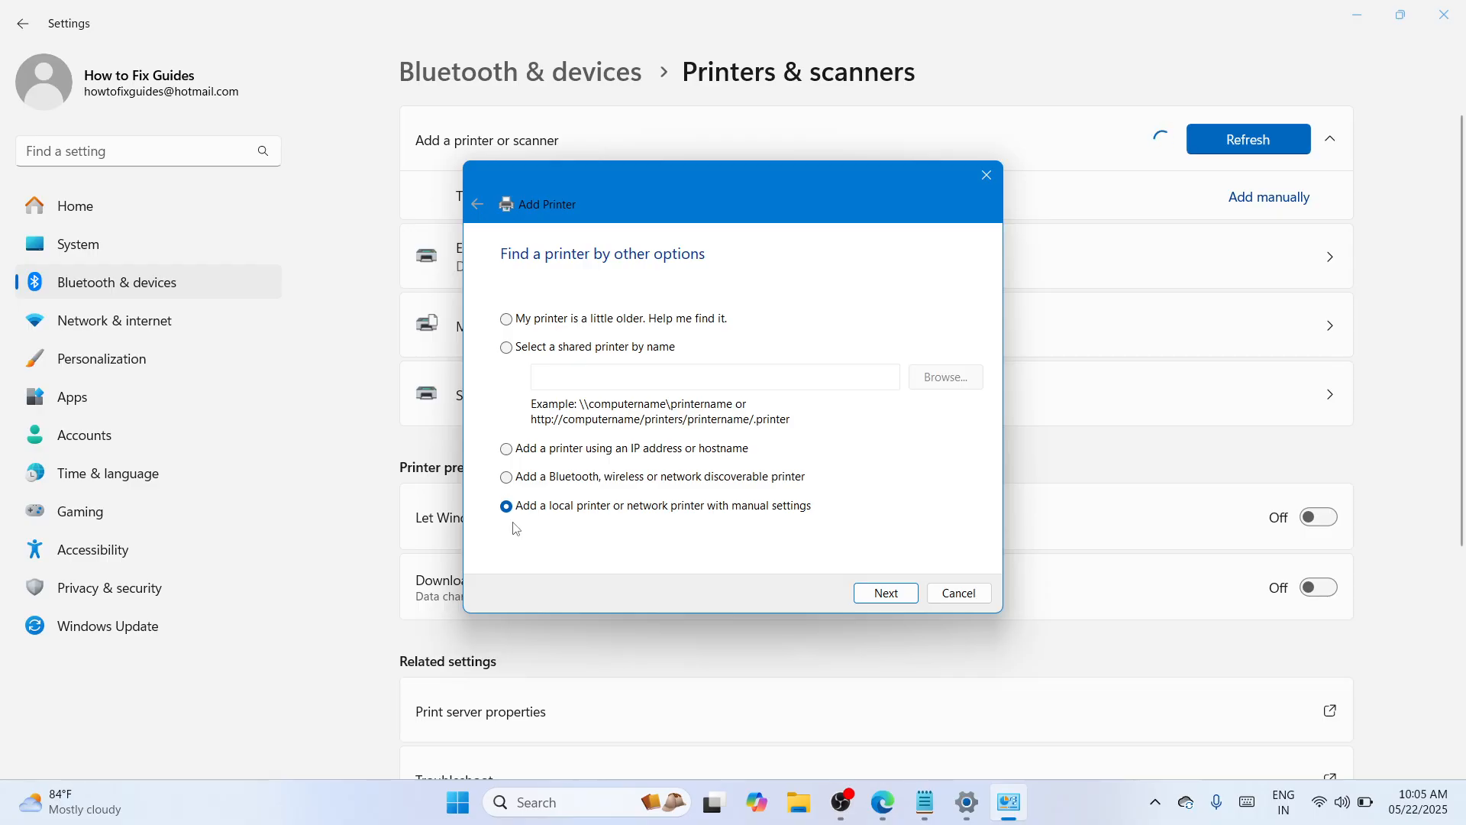
pyautogui.click(885, 593)
# - Assign the new printer to the existing port USB001 (Virtual printer port for USB)
pyautogui.click(976, 332)
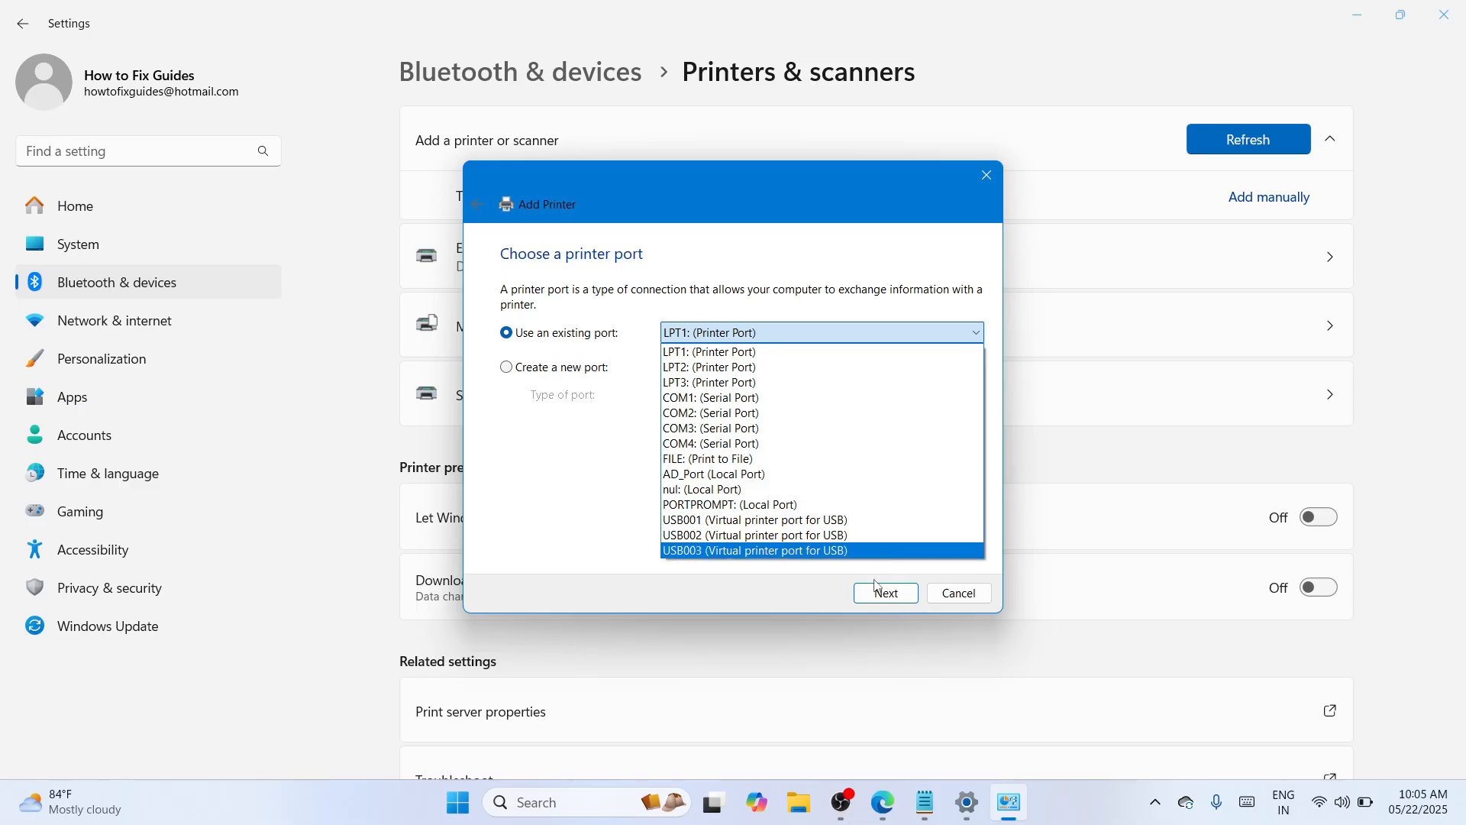
pyautogui.click(857, 523)
pyautogui.click(895, 595)
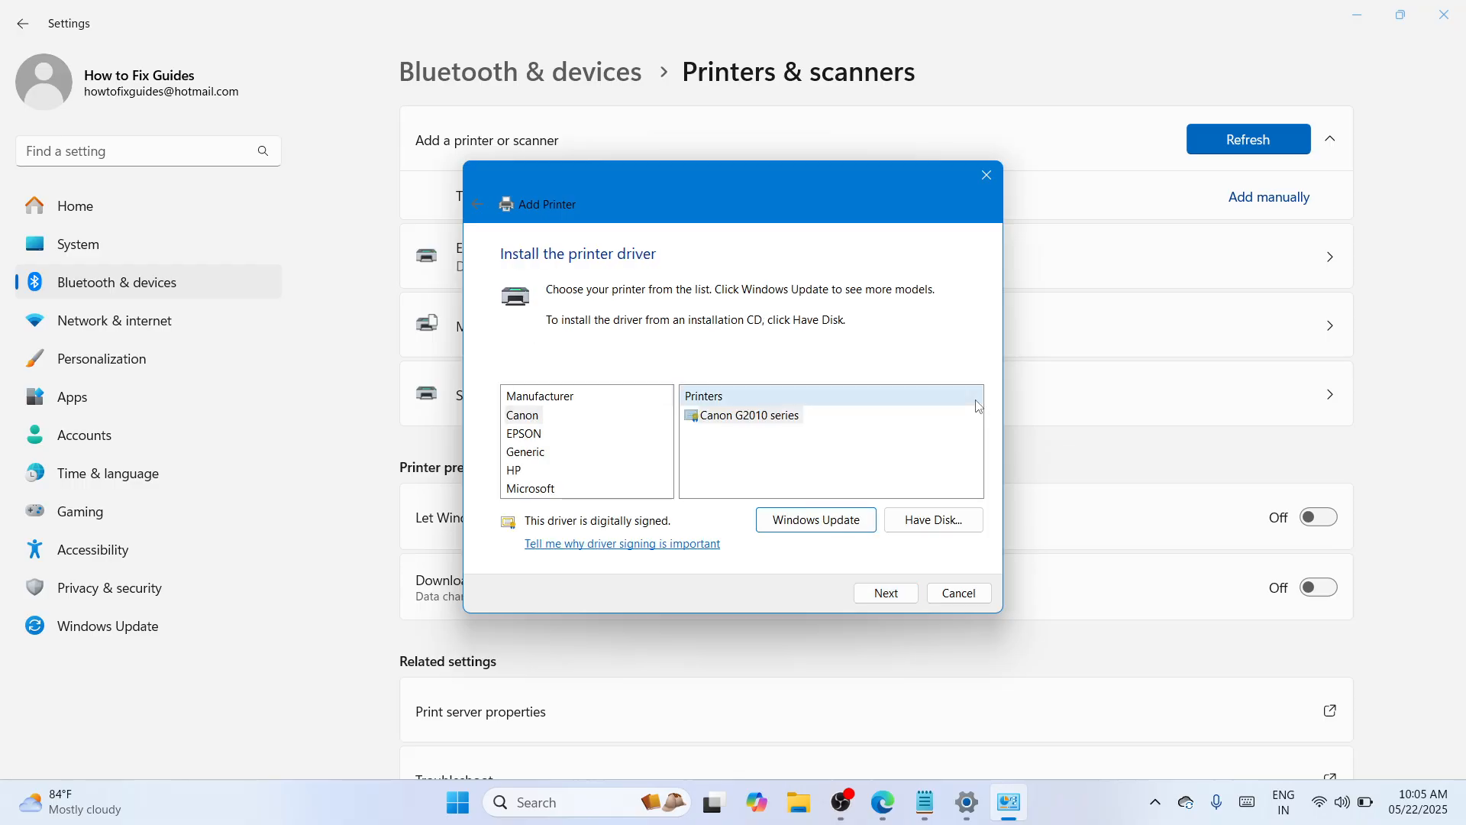
# - Load the driver from disk using hpc1015w.inf in the hp-laserjet-1010-basic-driver-64bit folder inside the desktop's extracted new HP lasrejet 1010 folder
pyautogui.click(932, 520)
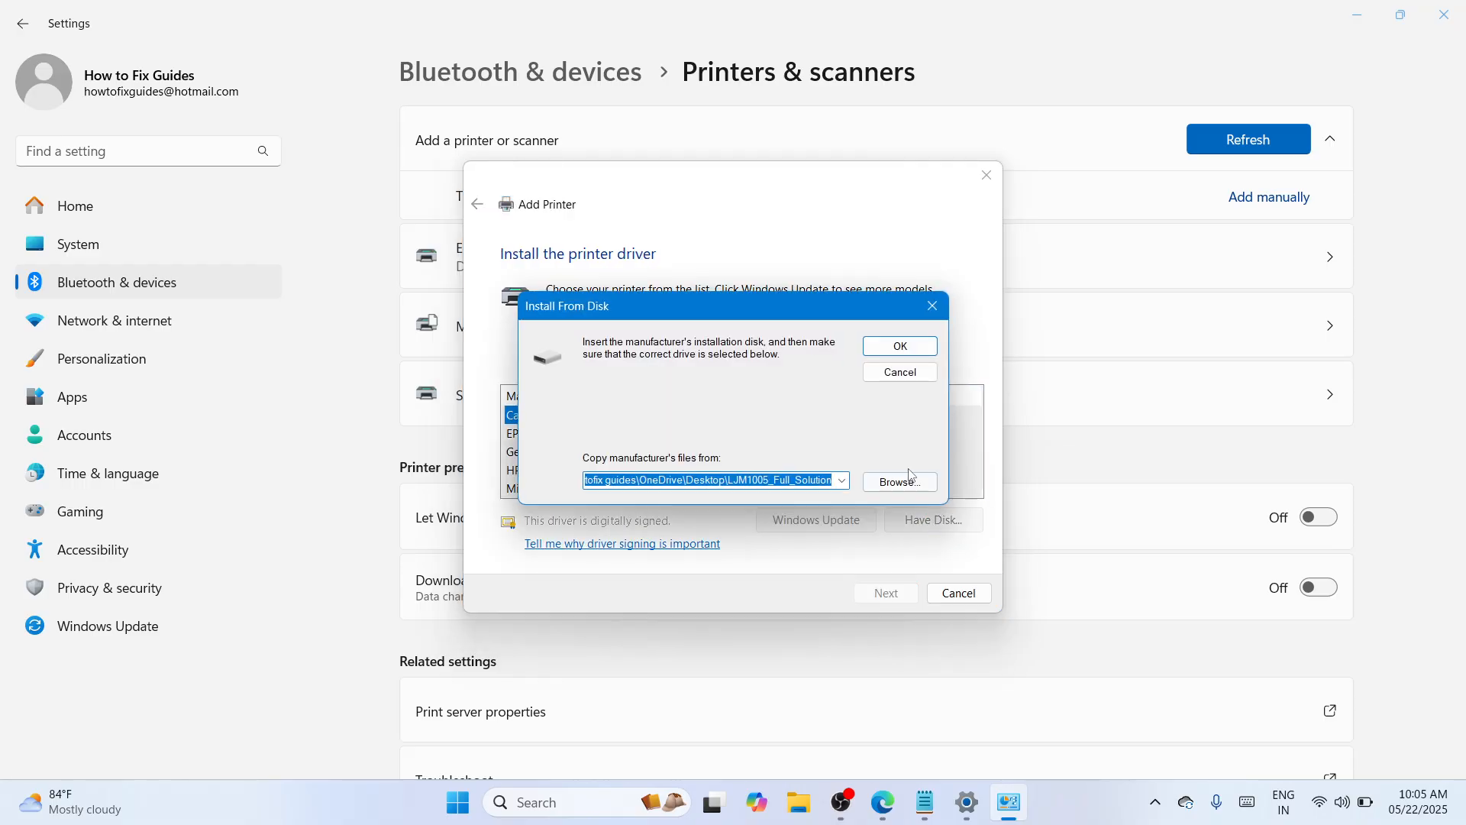
pyautogui.click(906, 482)
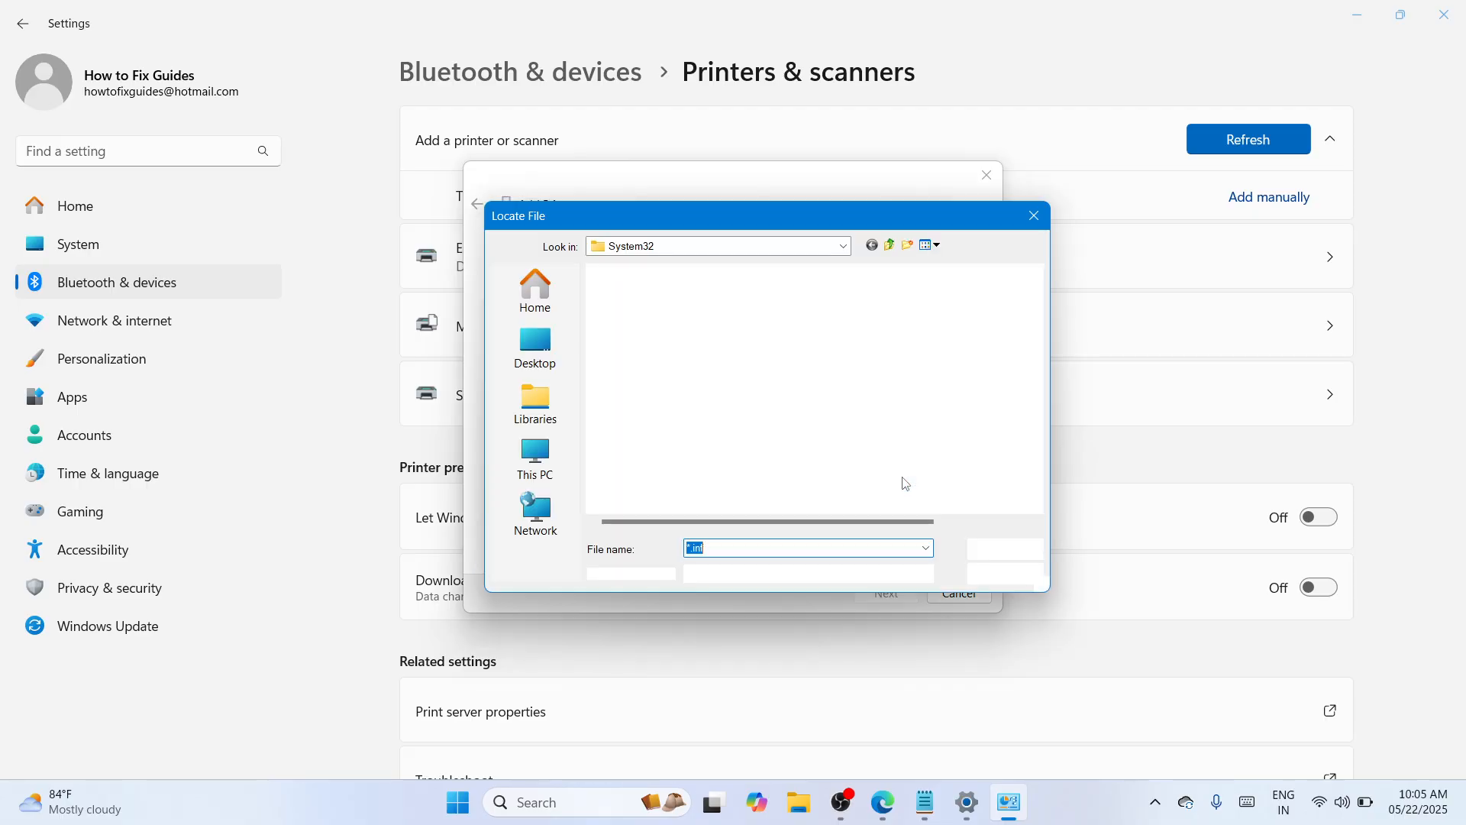
pyautogui.click(557, 348)
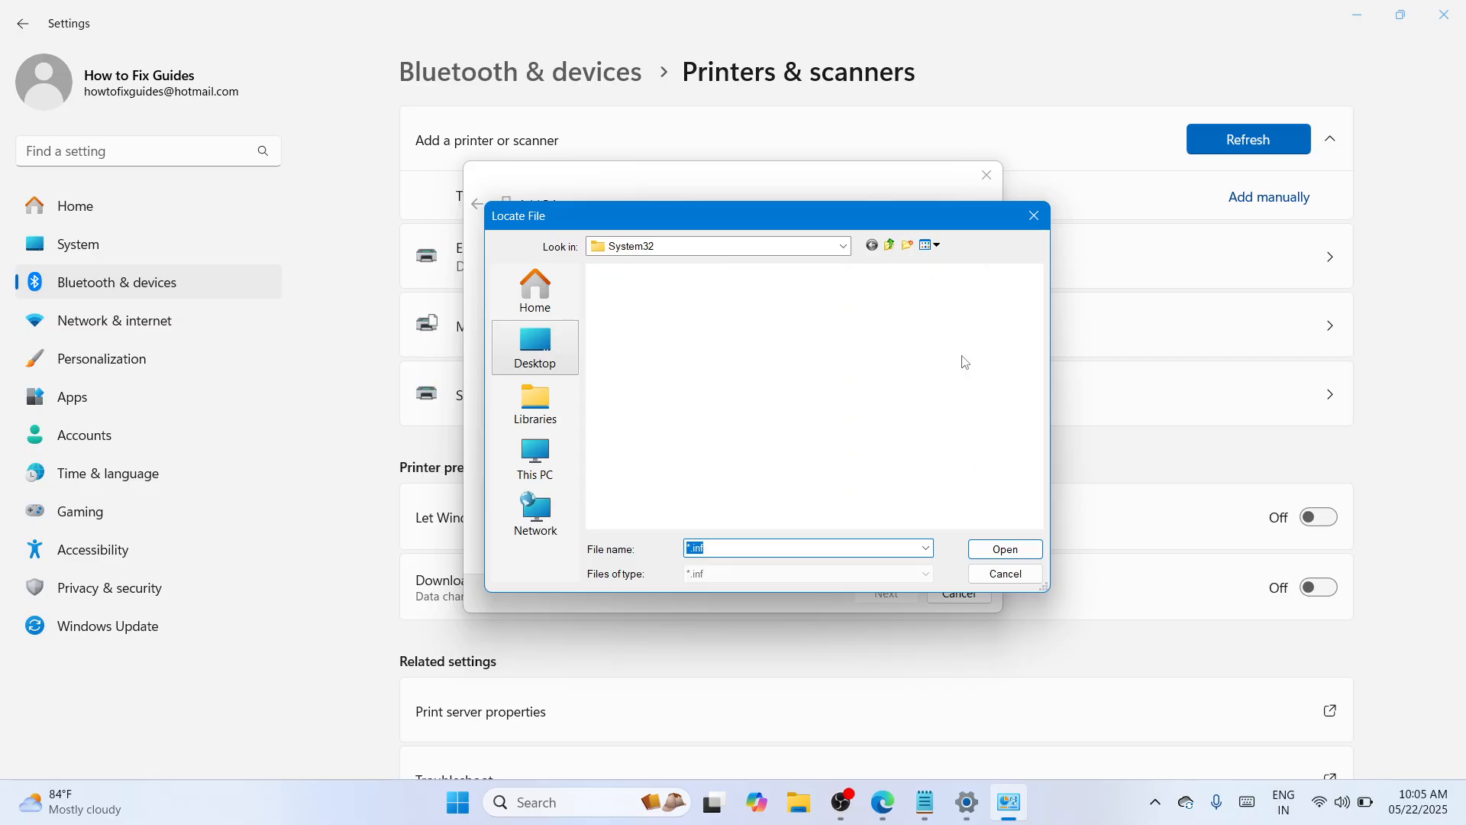
pyautogui.moveTo(1036, 399); pyautogui.dragTo(1031, 479)
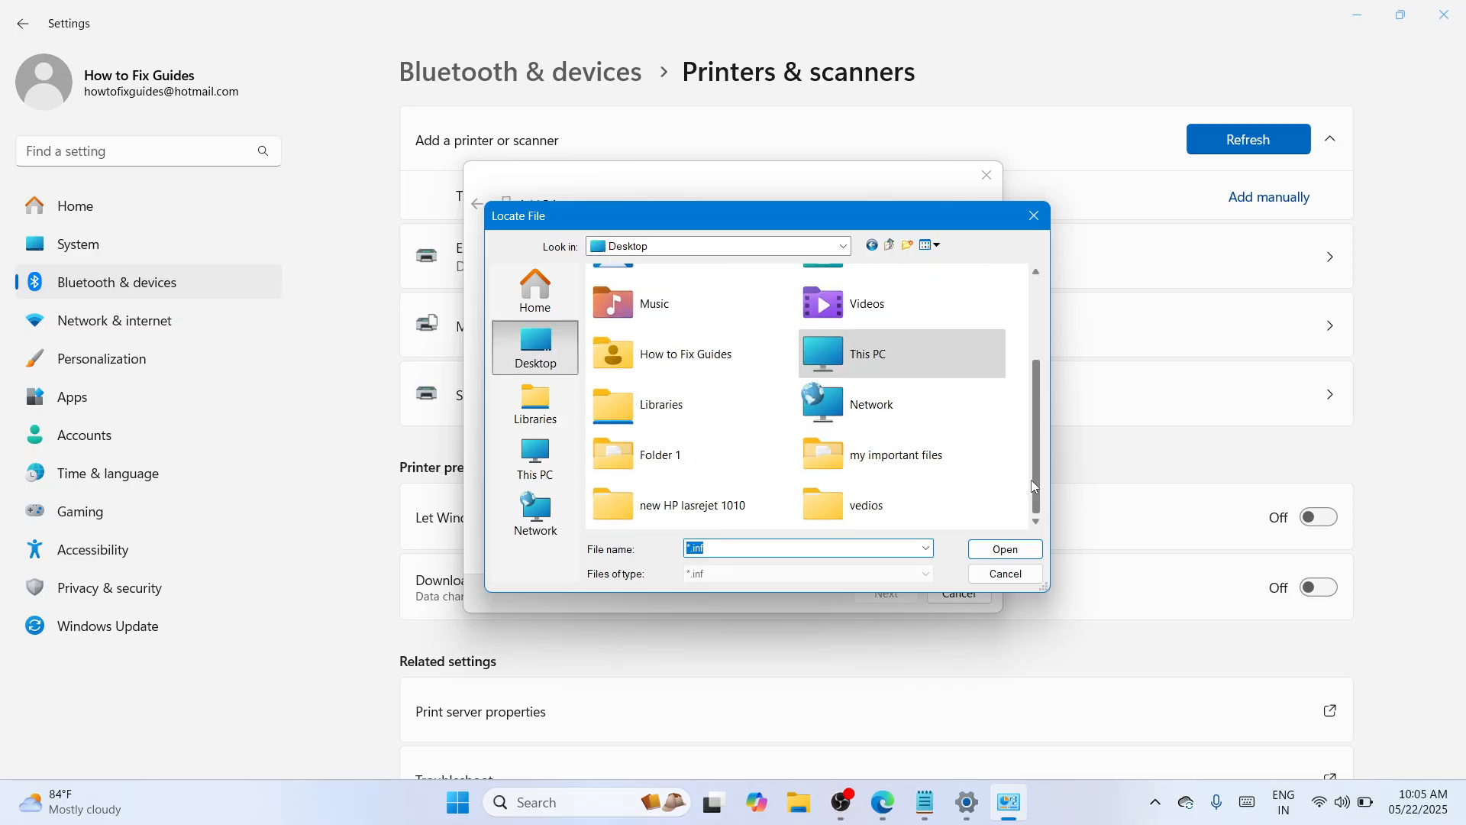
pyautogui.click(714, 506)
pyautogui.doubleClick(680, 508)
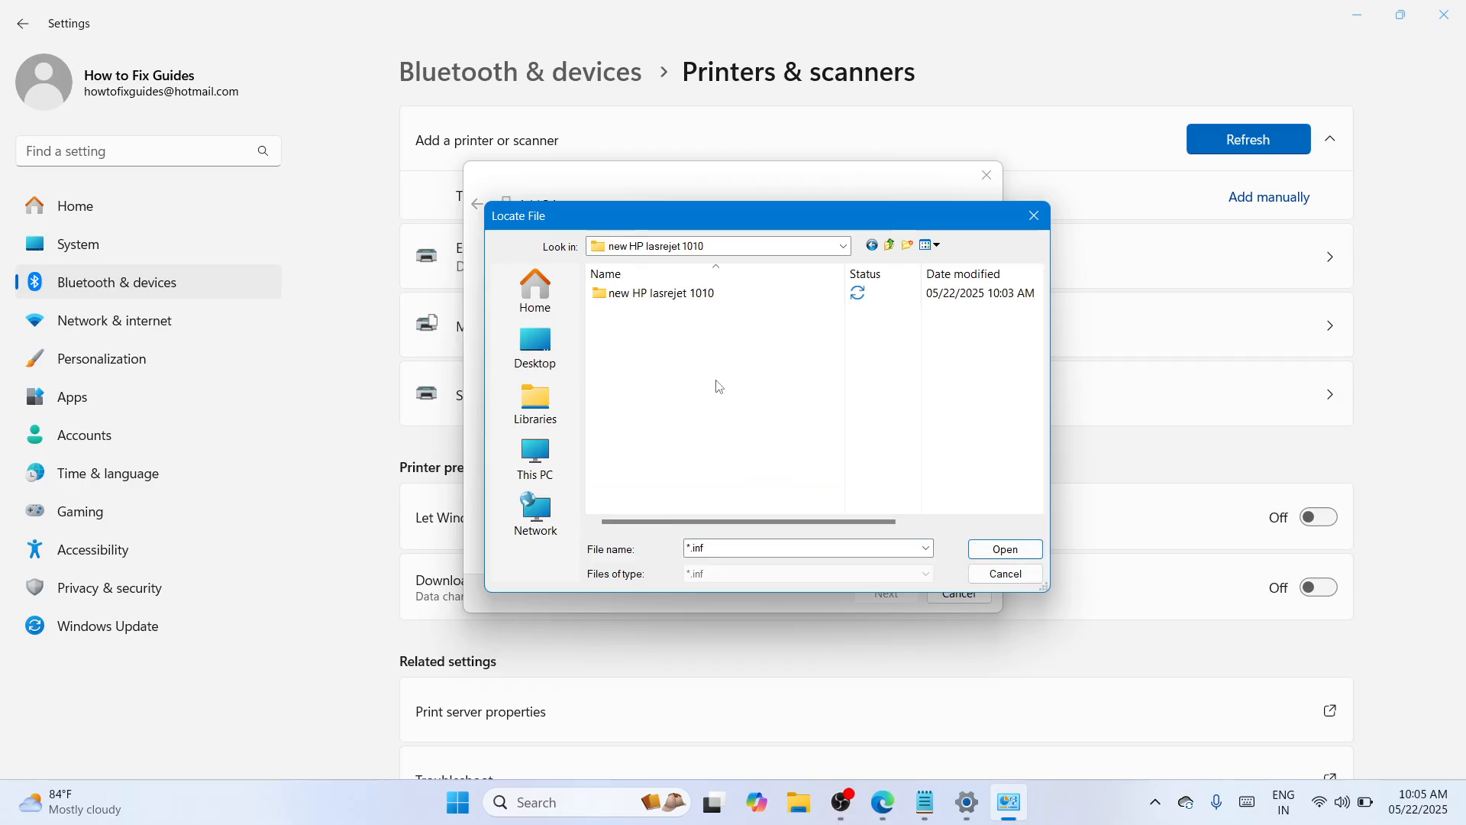
pyautogui.doubleClick(748, 293)
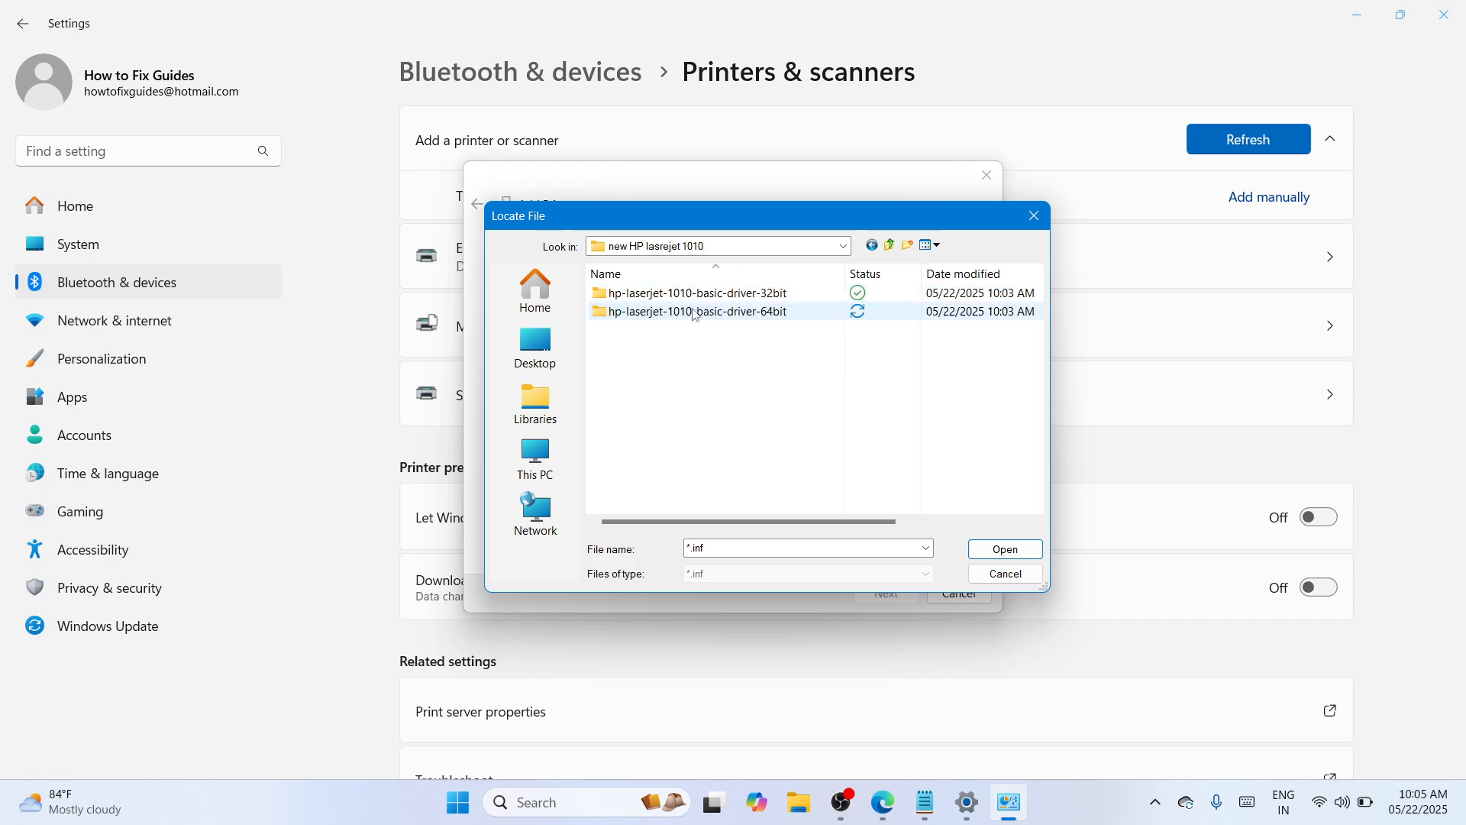
pyautogui.doubleClick(797, 318)
pyautogui.click(693, 297)
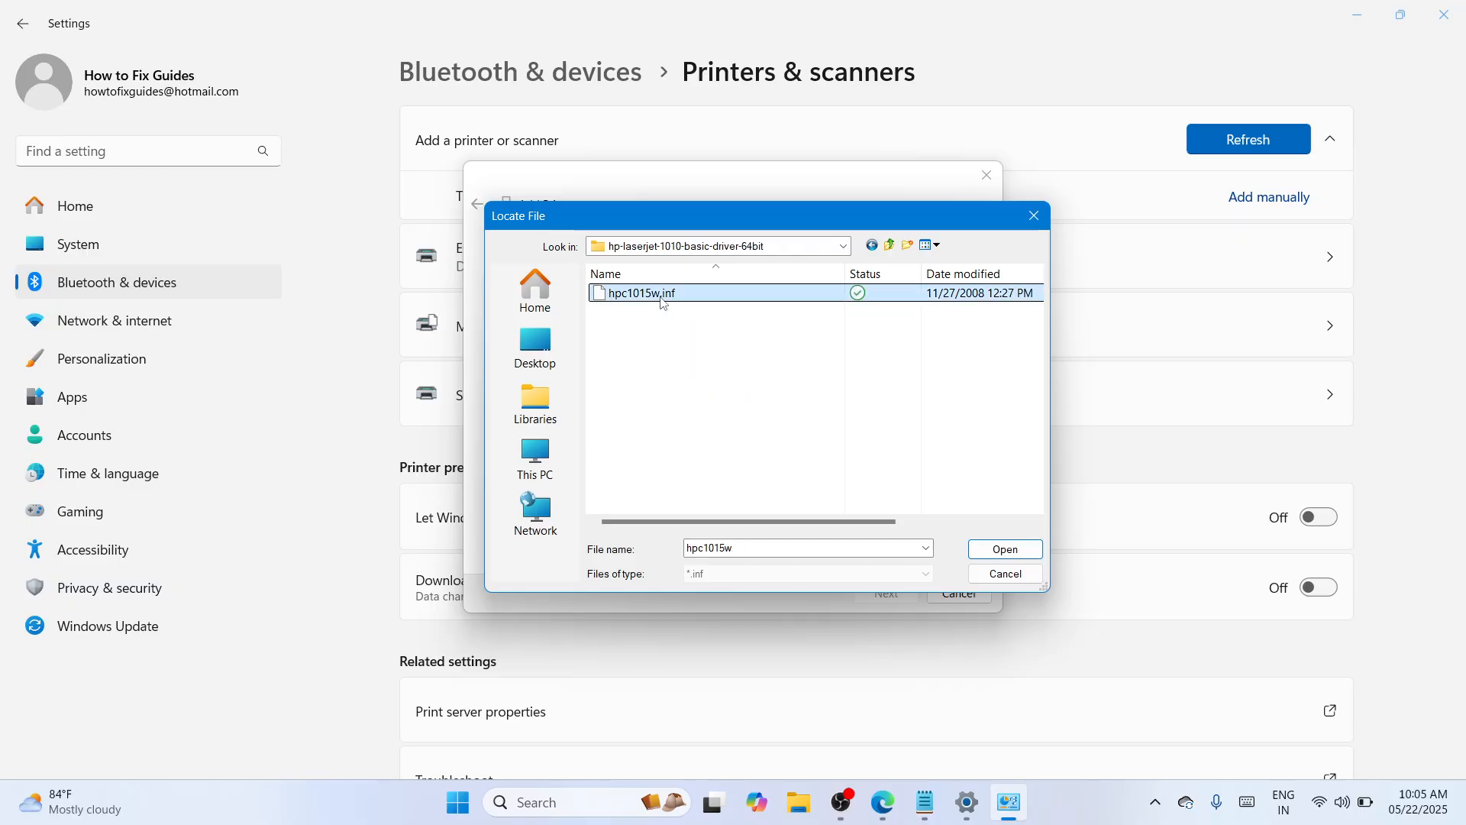
pyautogui.click(1006, 549)
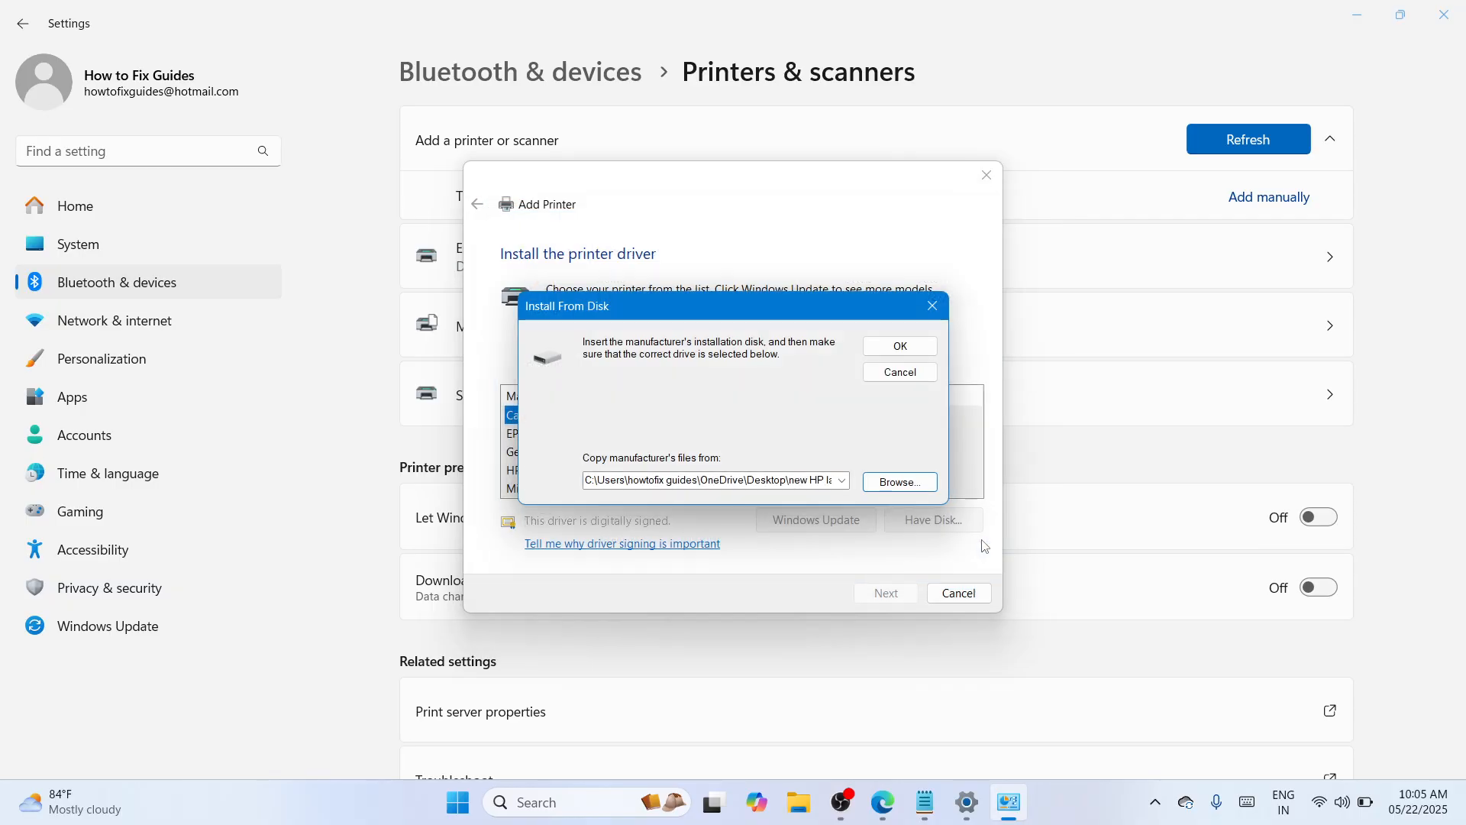
pyautogui.click(899, 347)
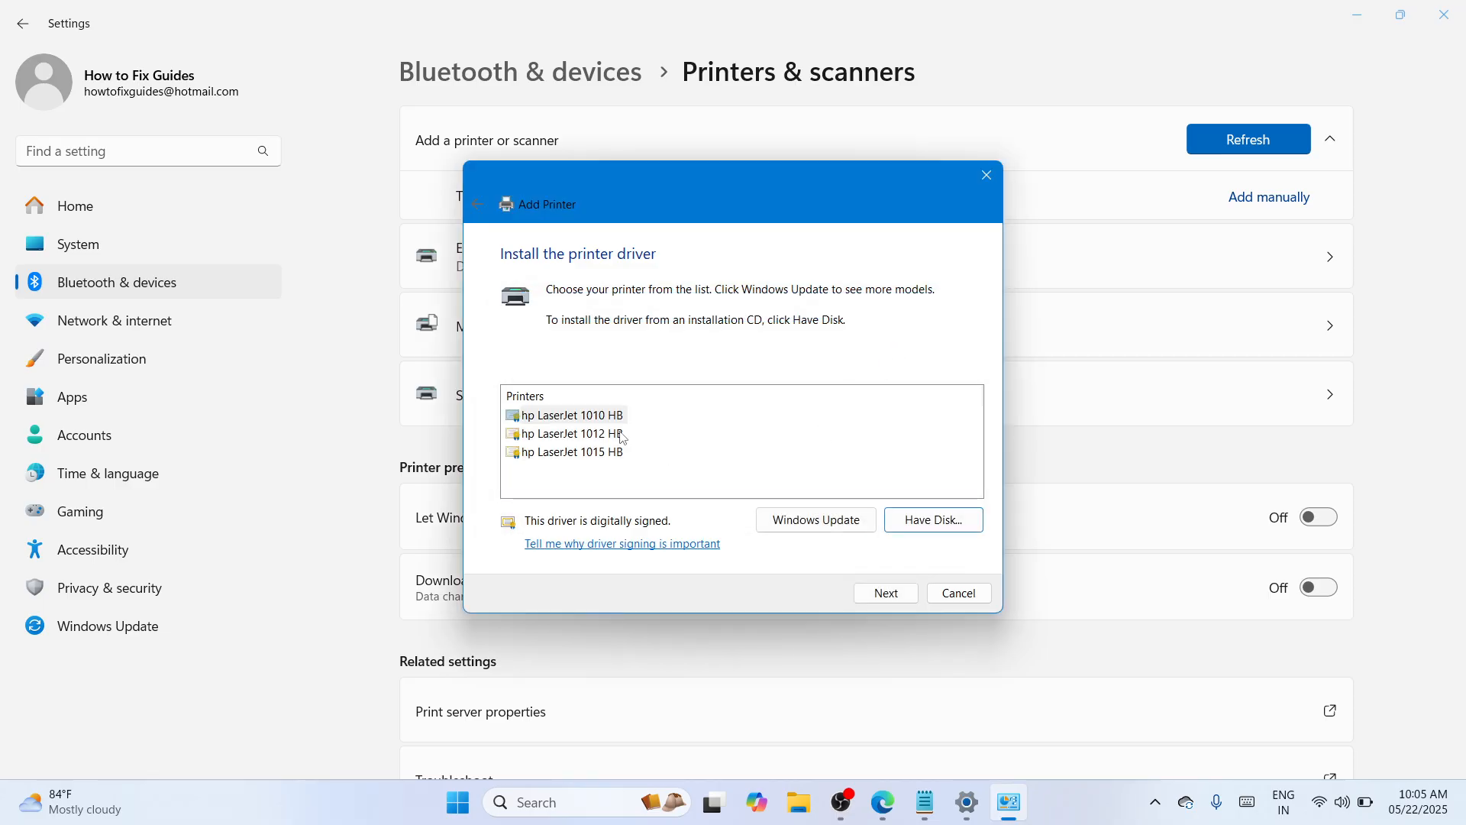
# - Choose the hp LaserJet 1010 HB driver model and name the printer HP LaserJet 1010
pyautogui.click(593, 419)
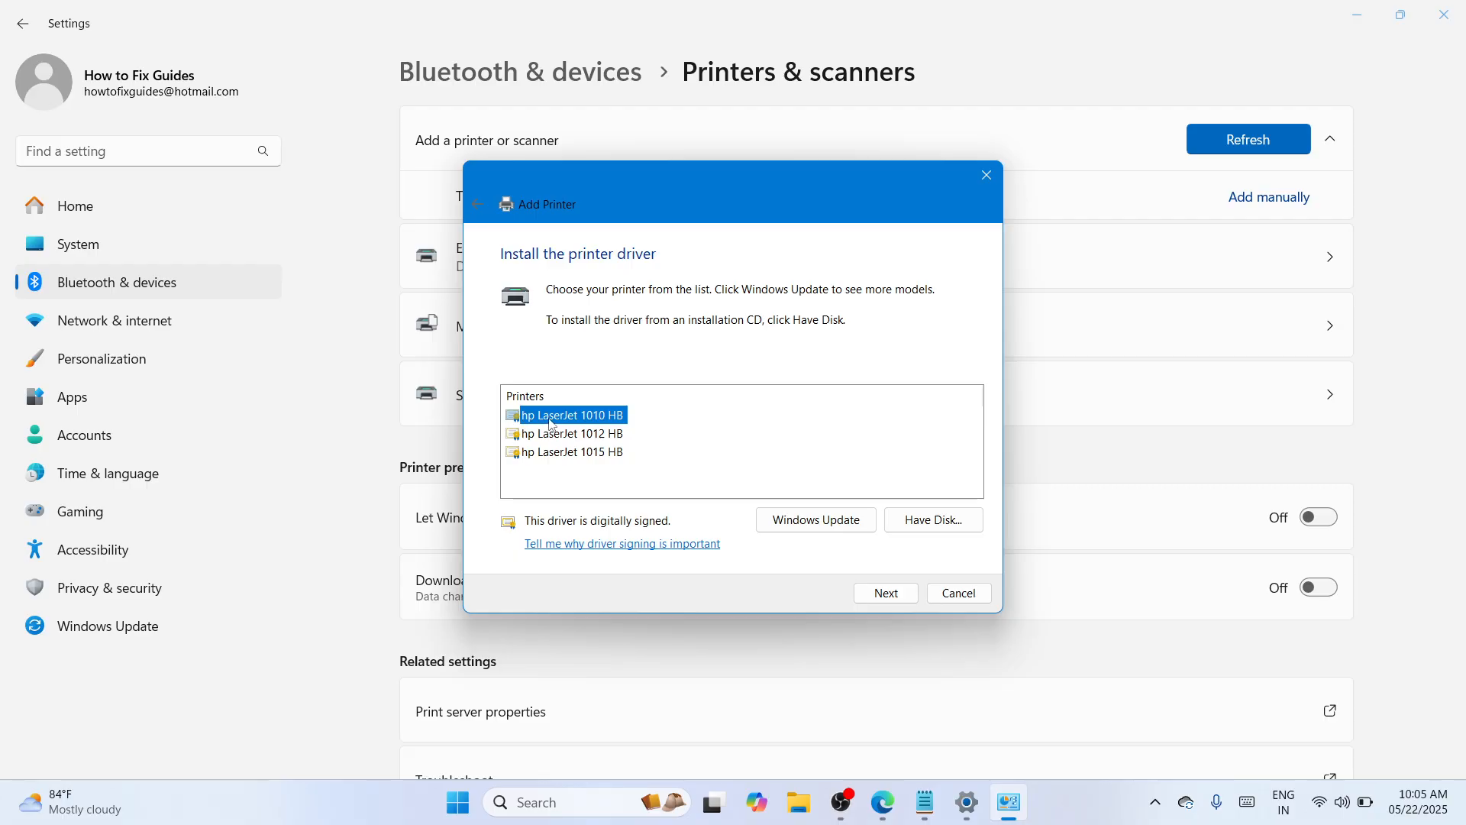
pyautogui.click(887, 600)
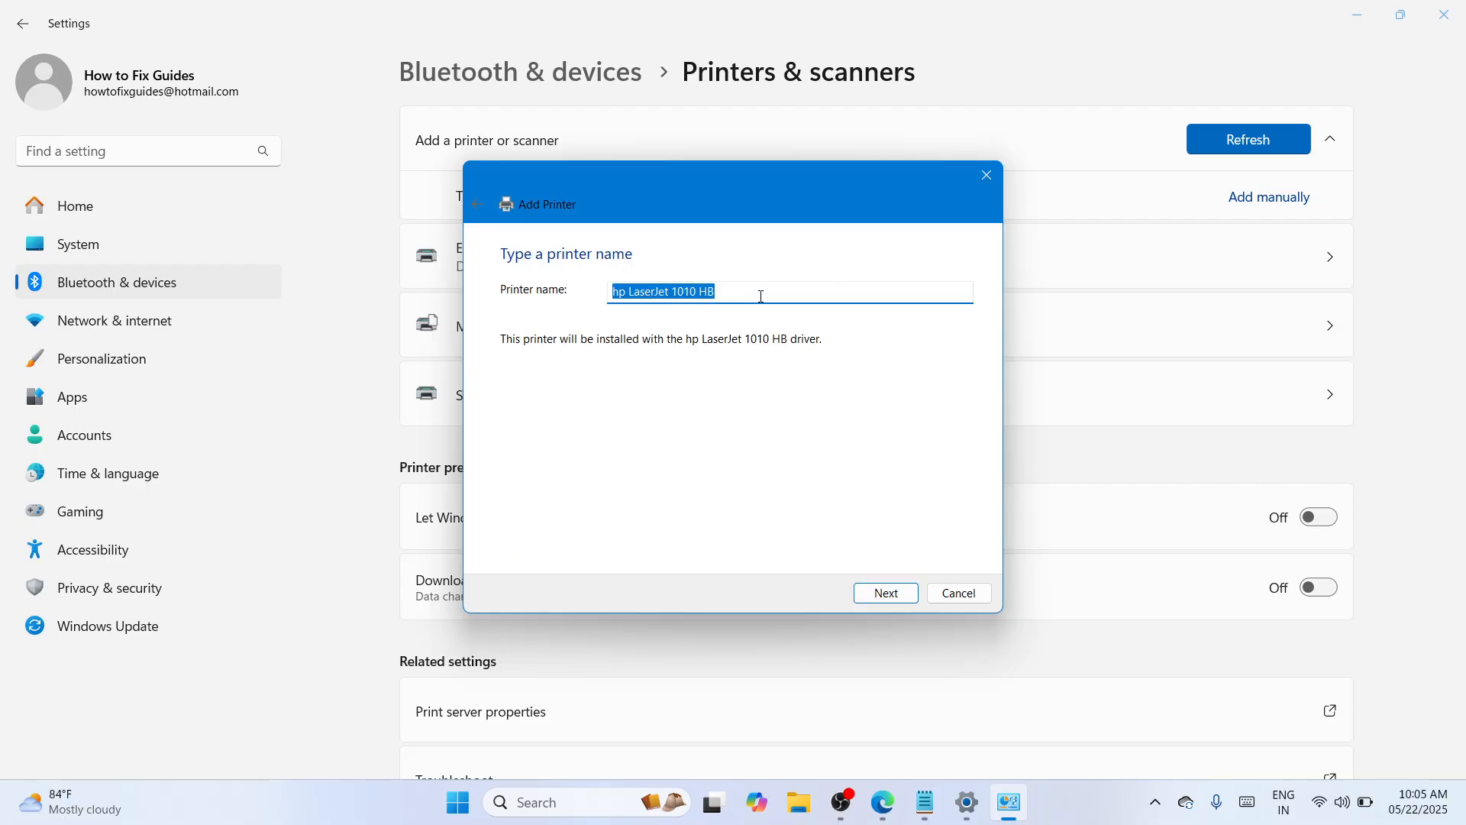
pyautogui.click(755, 296)
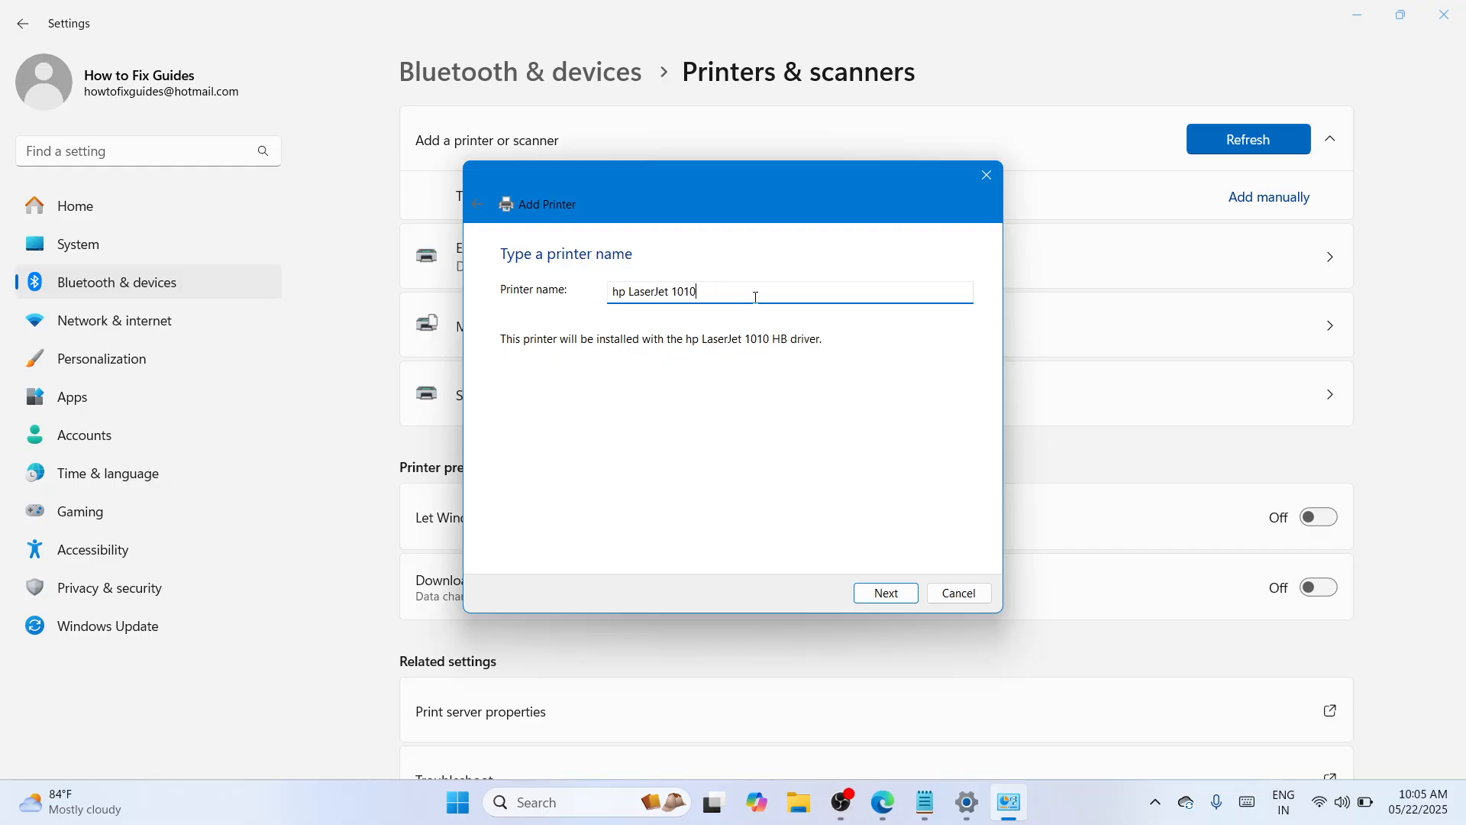
pyautogui.moveTo(756, 296); pyautogui.dragTo(671, 294)
pyautogui.click(627, 294)
pyautogui.press('BackSpace')
pyautogui.press('BackSpace')
pyautogui.press('BackSpace')
pyautogui.write('HP')
pyautogui.click(886, 593)
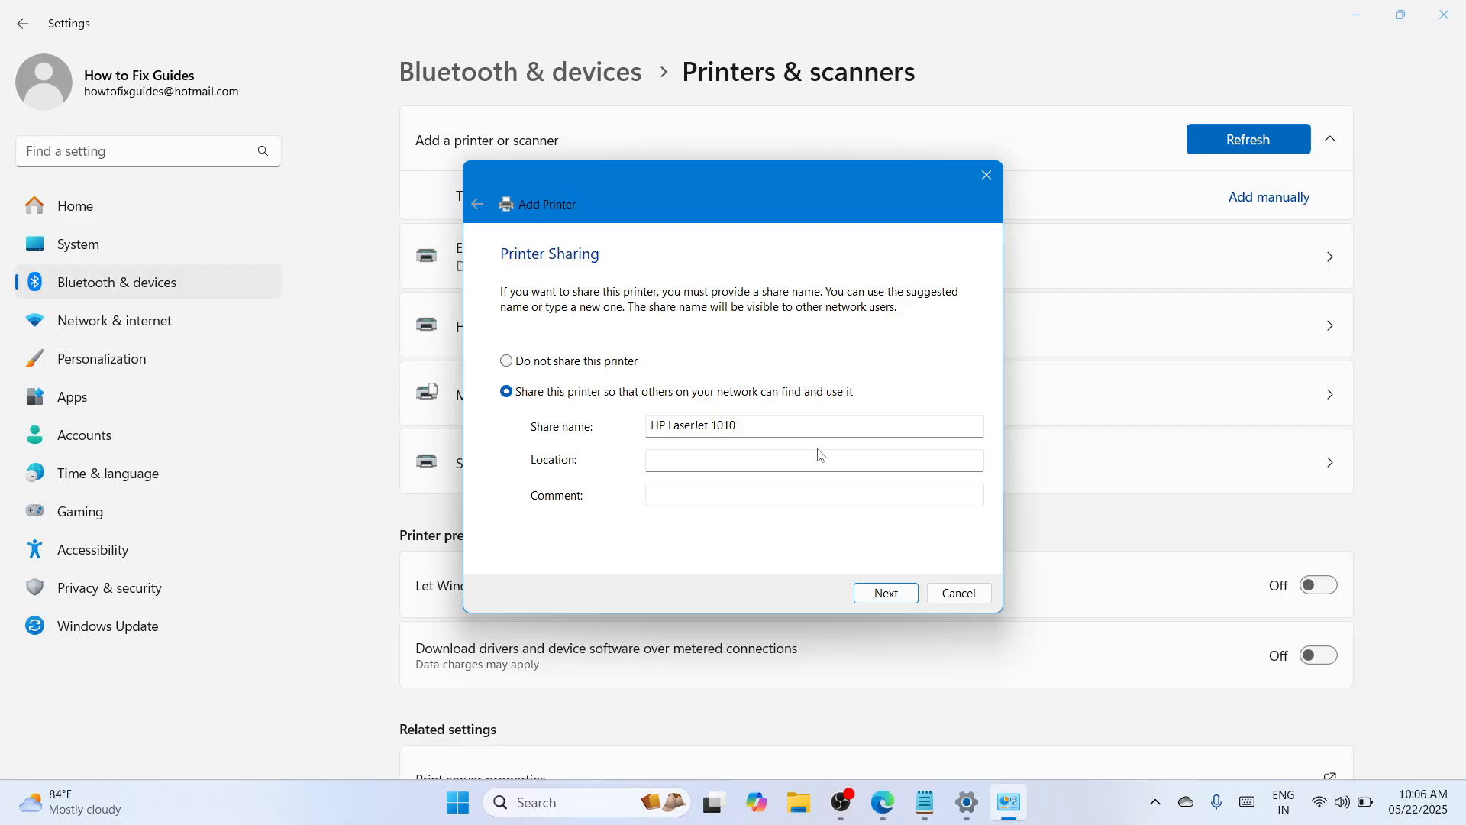
# - Share the printer on the network under the share name HP LaserJet 1010 and finish adding it without making it the default
pyautogui.click(888, 595)
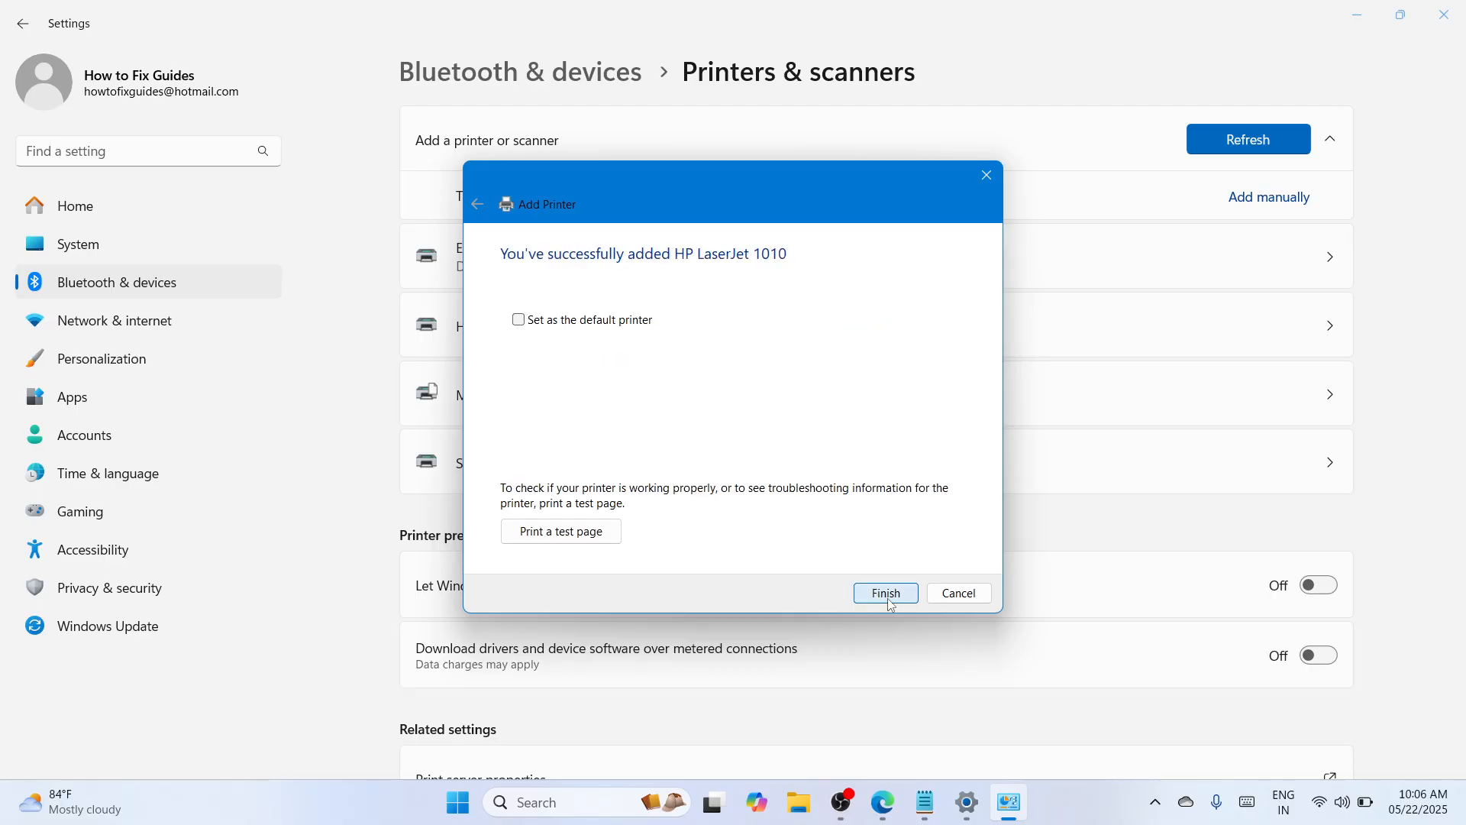
pyautogui.click(888, 595)
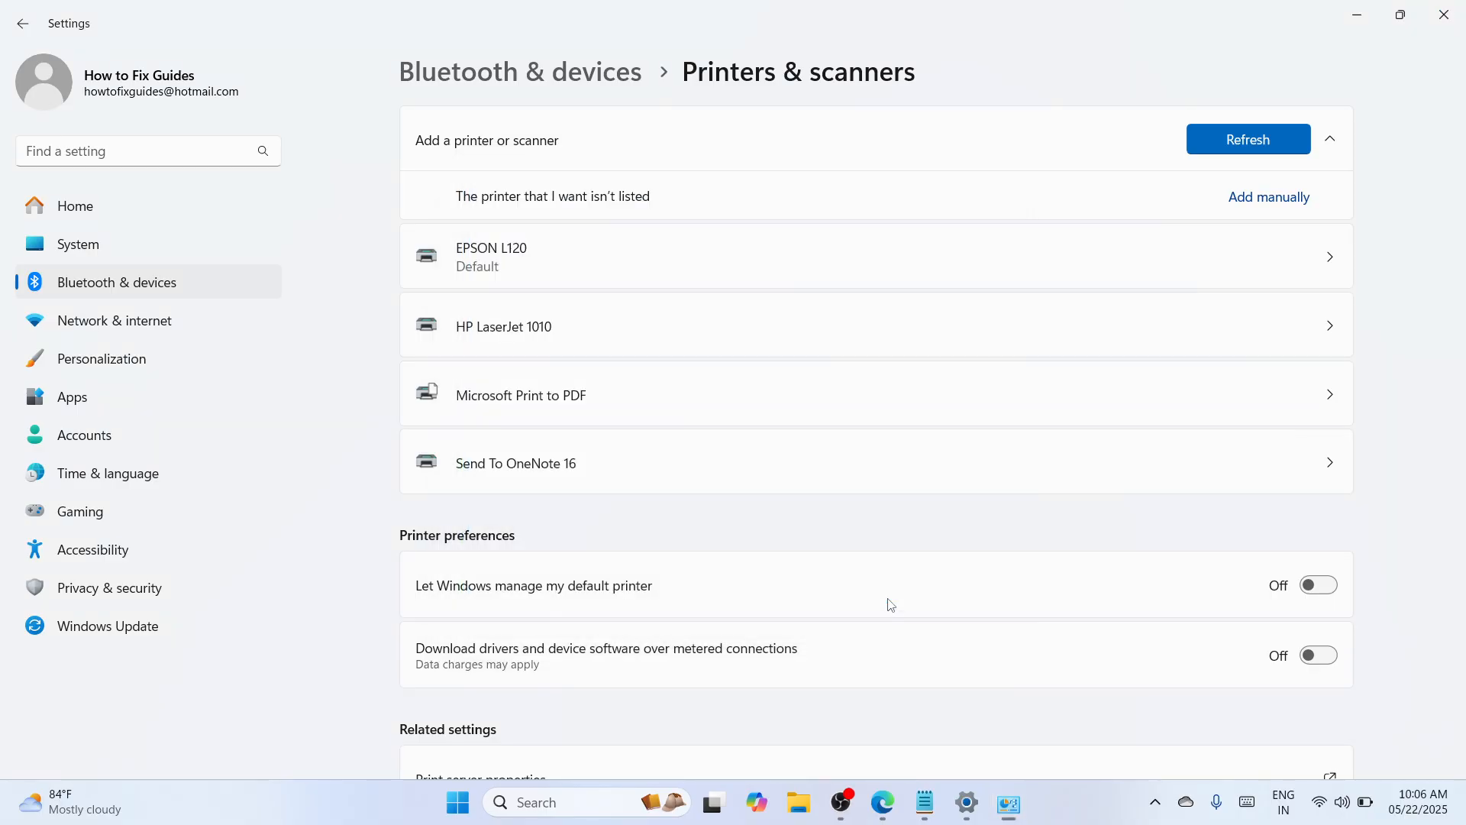
# - Check the settings page of the newly added HP LaserJet 1010 printer and minimize the Settings window
pyautogui.click(961, 327)
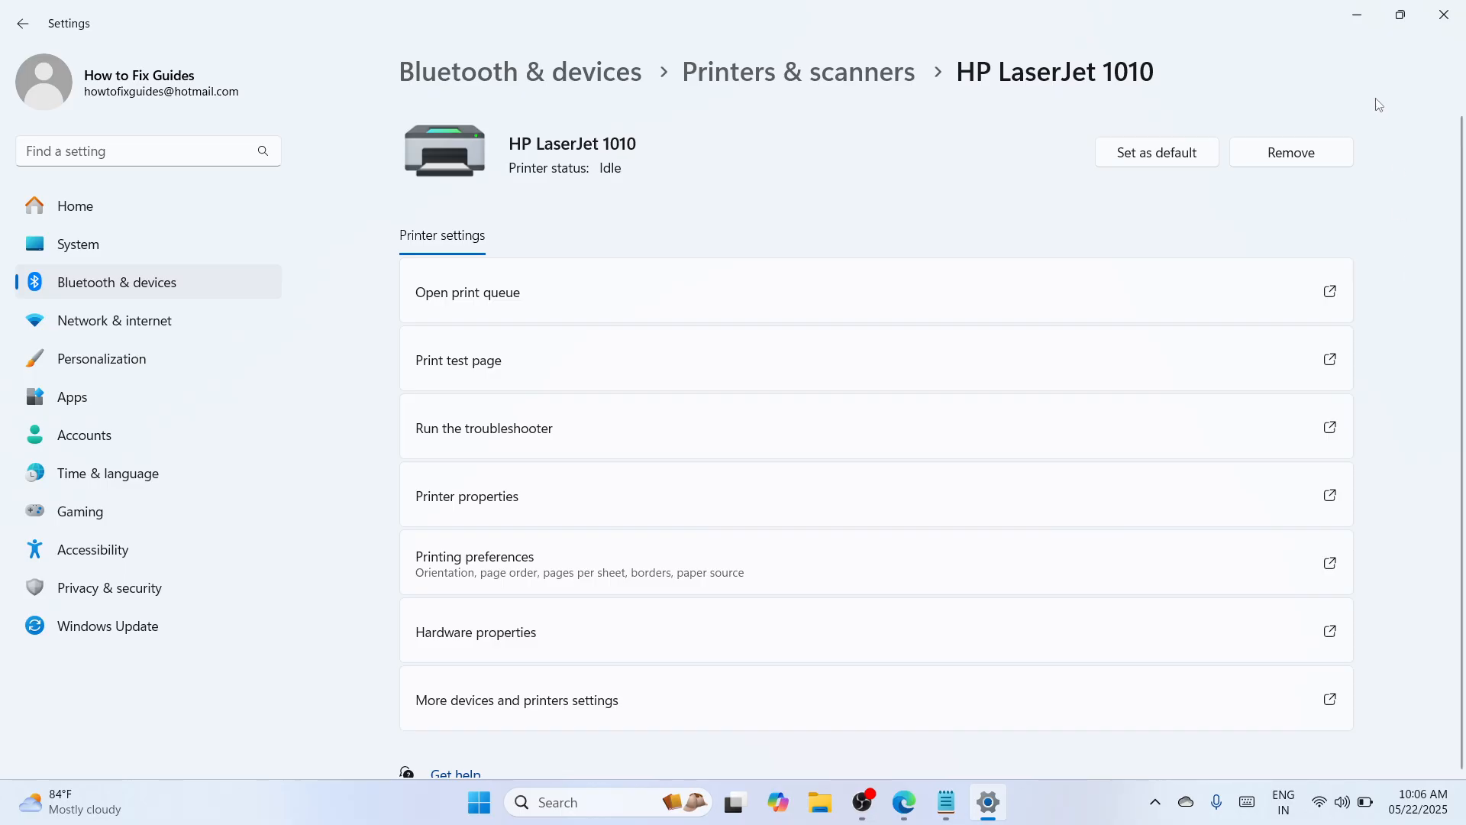
pyautogui.click(1357, 15)
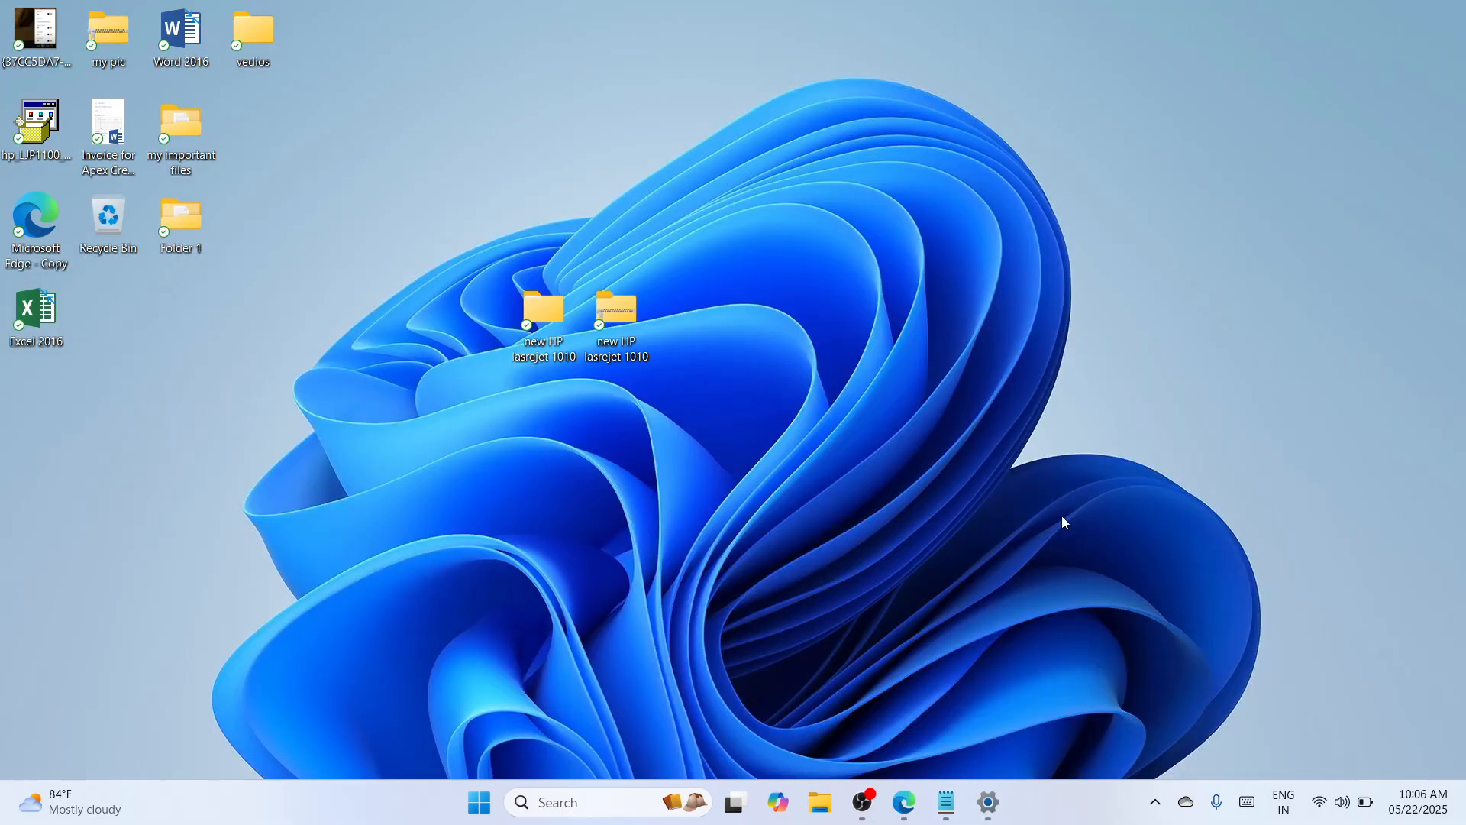
pyautogui.click(862, 803)
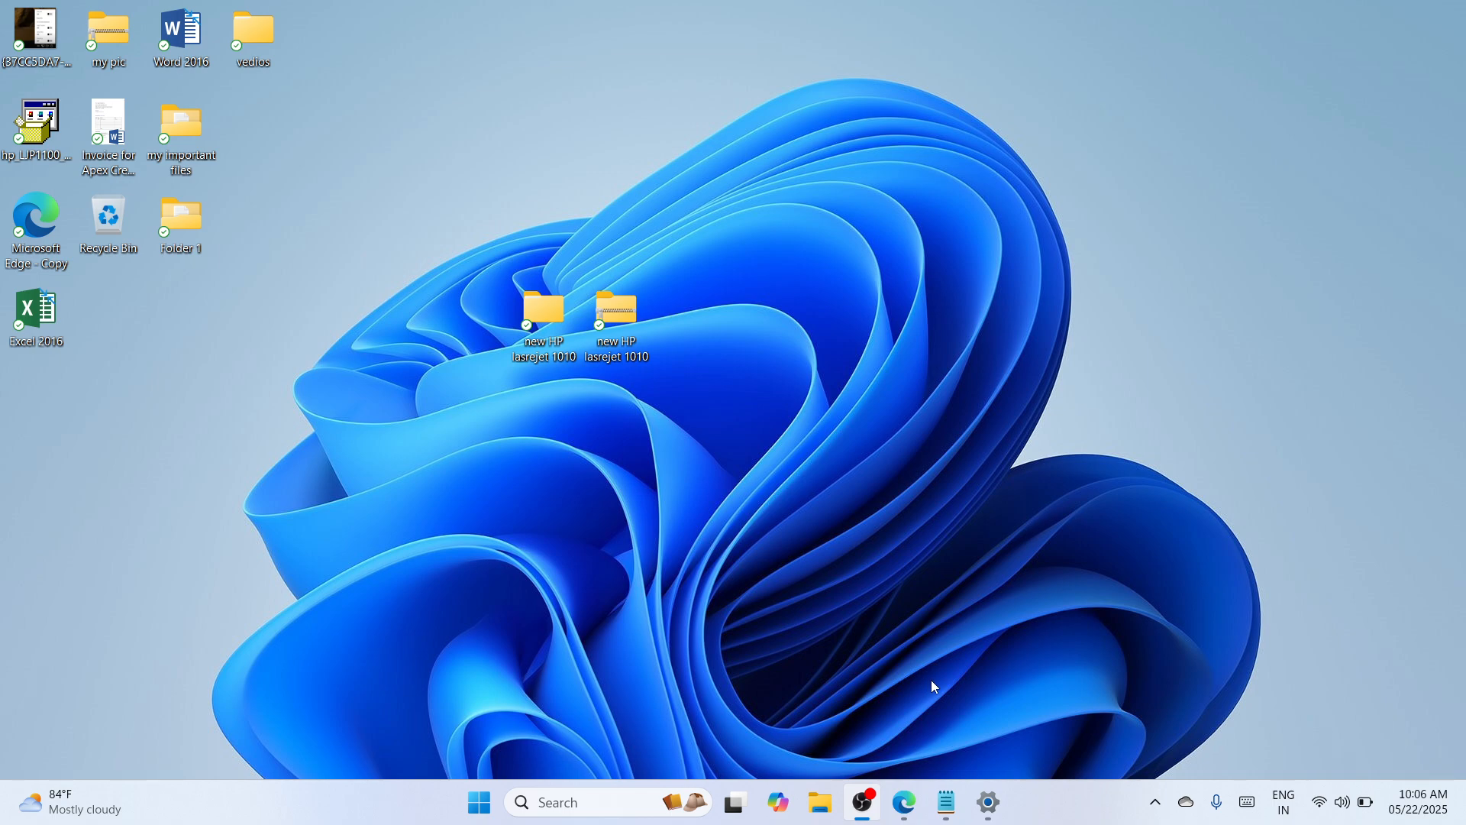